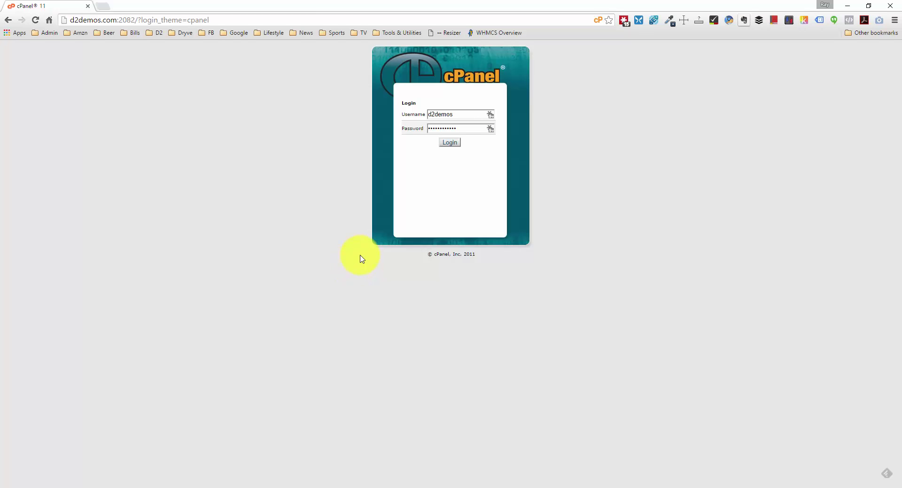
Sign in to cPanel and open QuickInstall under Software and Services.
left_click(458, 145)
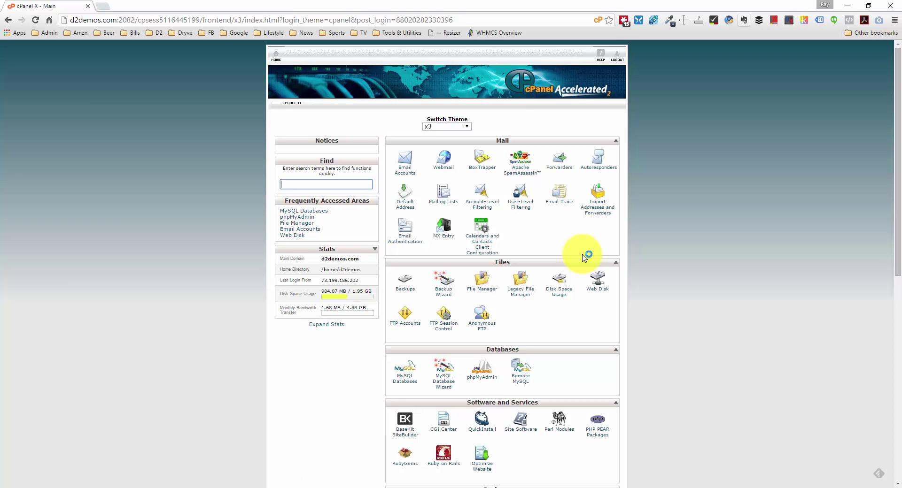
scroll(583, 258, "down", 2)
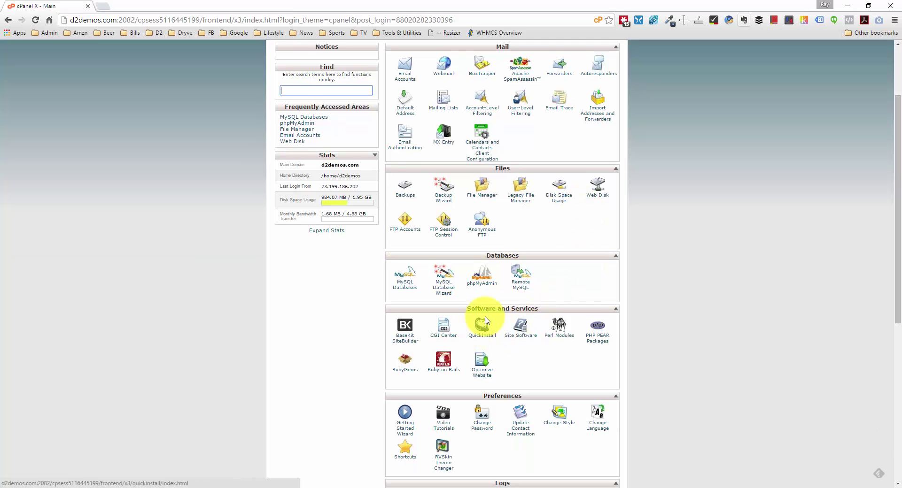
left_click(483, 340)
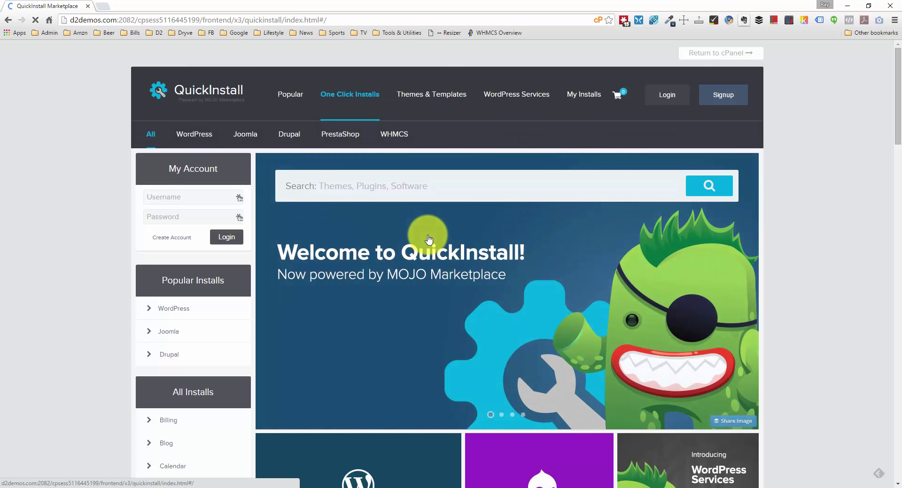
Choose the WordPress tile and bring up its free Install WordPress form.
scroll(433, 254, "down", 5)
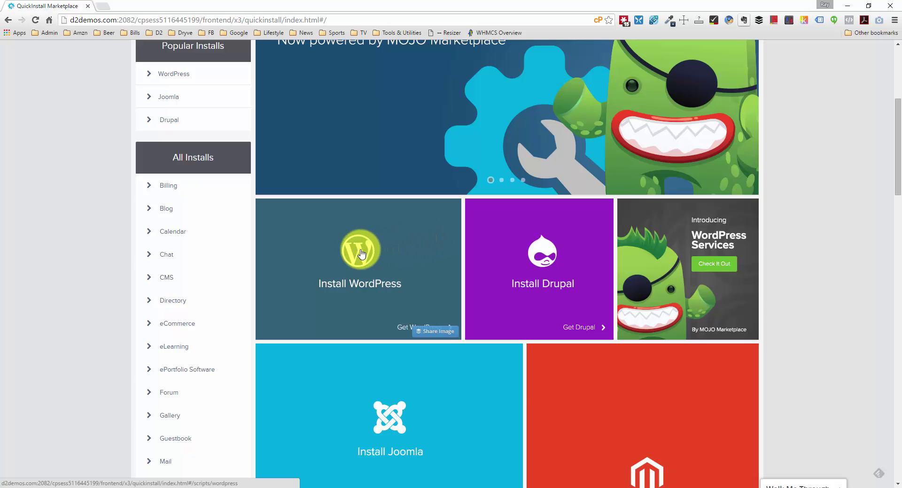
scroll(358, 251, "up", 4)
scroll(348, 313, "down", 2)
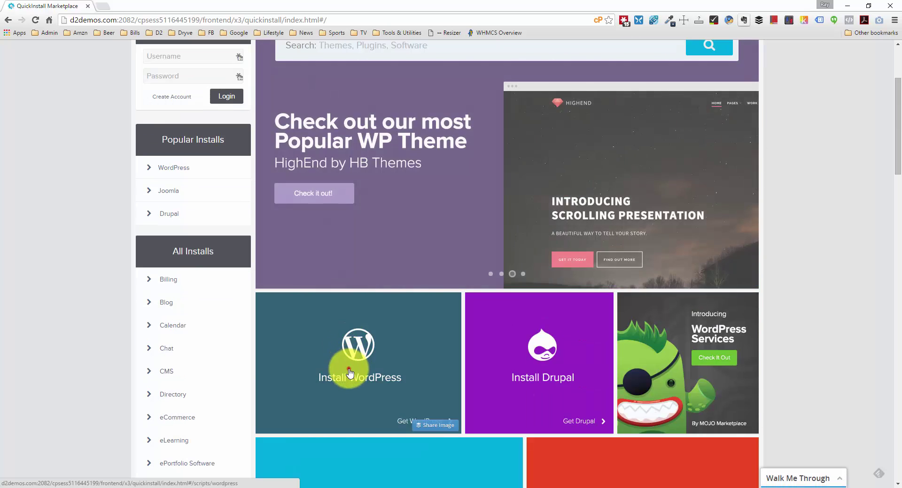
left_click(346, 368)
scroll(357, 286, "down", 5)
scroll(353, 235, "up", 6)
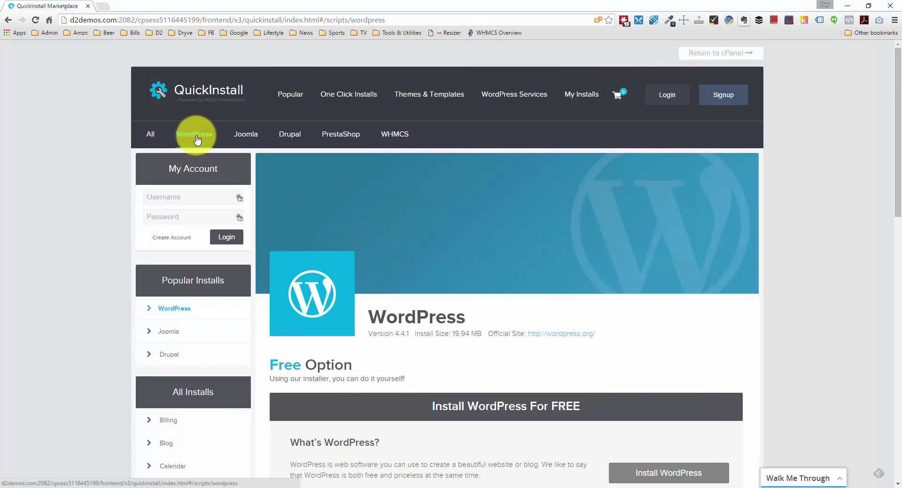
scroll(399, 276, "down", 4)
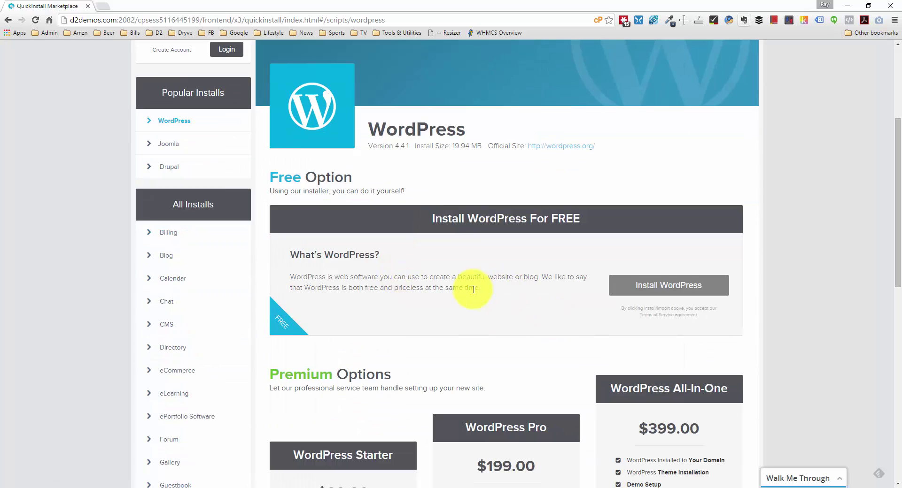
left_click(651, 291)
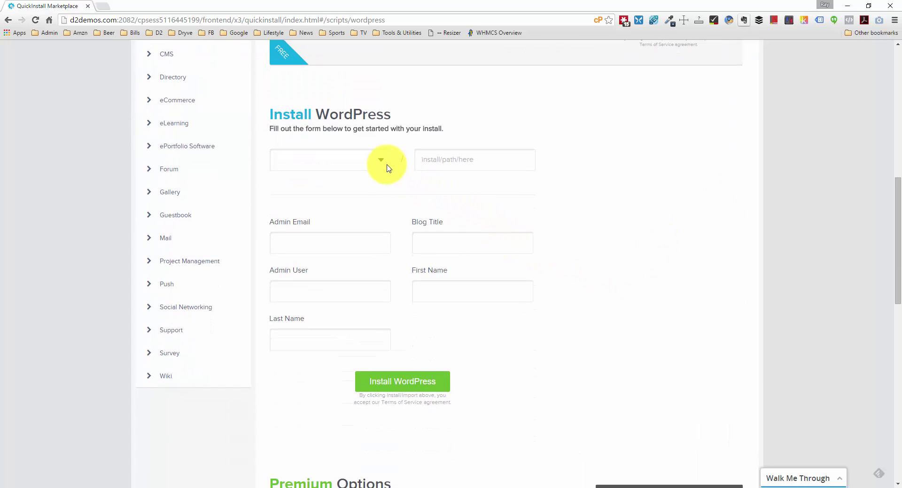
Set the install location to d2demos.com with path hostgatorwp.
left_click(381, 161)
left_click(374, 186)
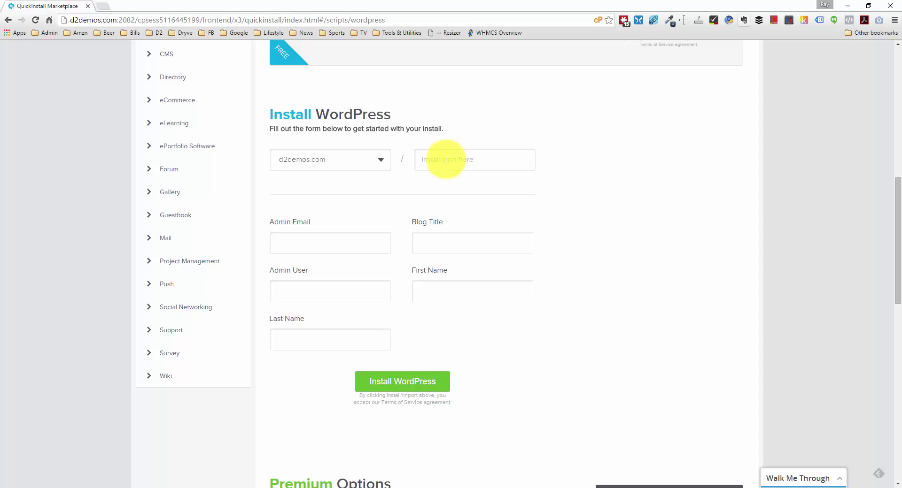
left_click(446, 160)
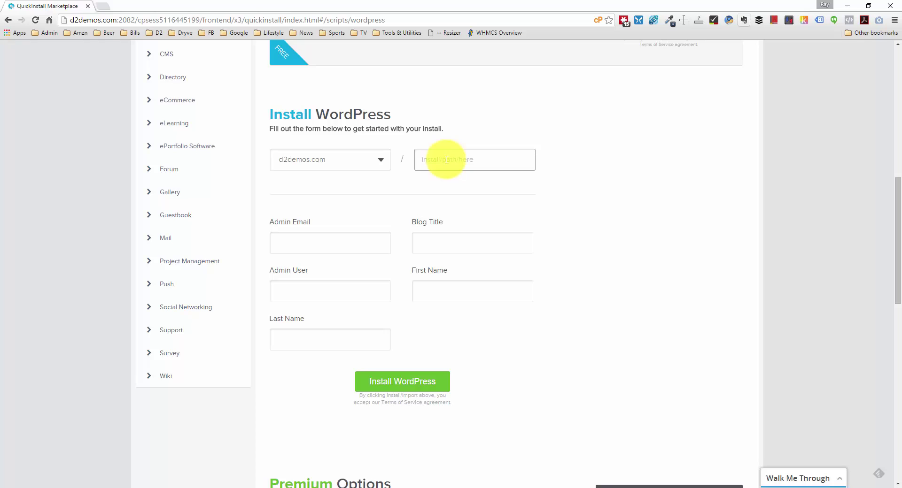
type("hostgatorwp")
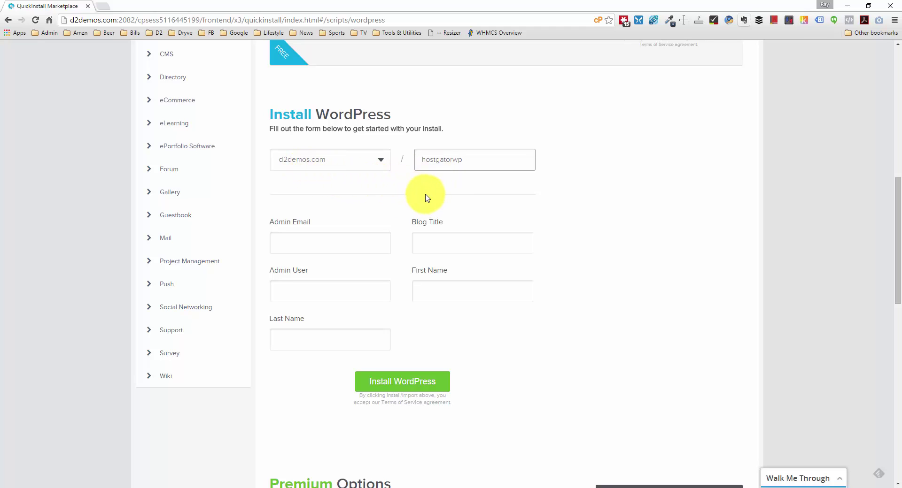
Fill in the admin email, blog title Test and the admin username.
left_click(318, 243)
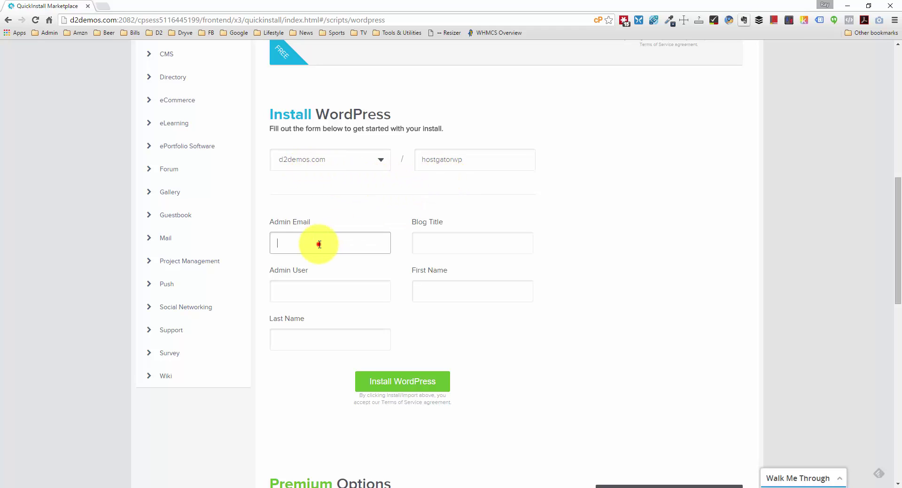
key("Tab")
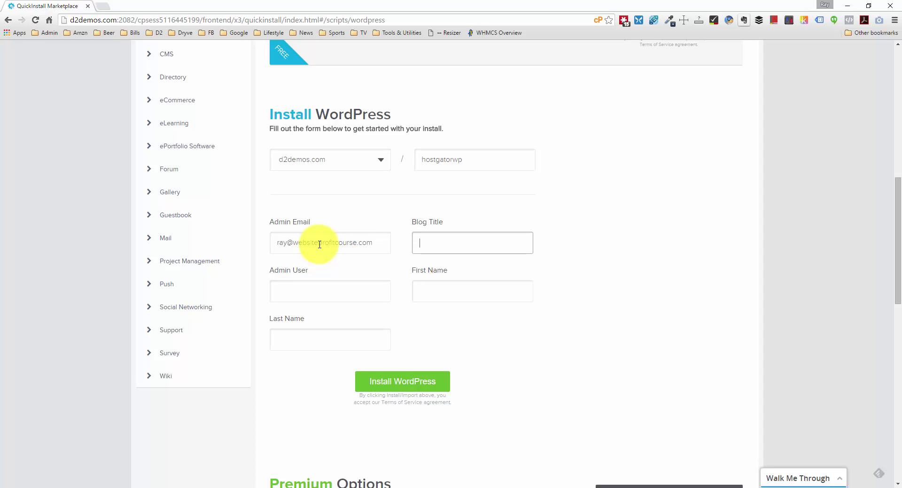
type("Test")
key("Tab")
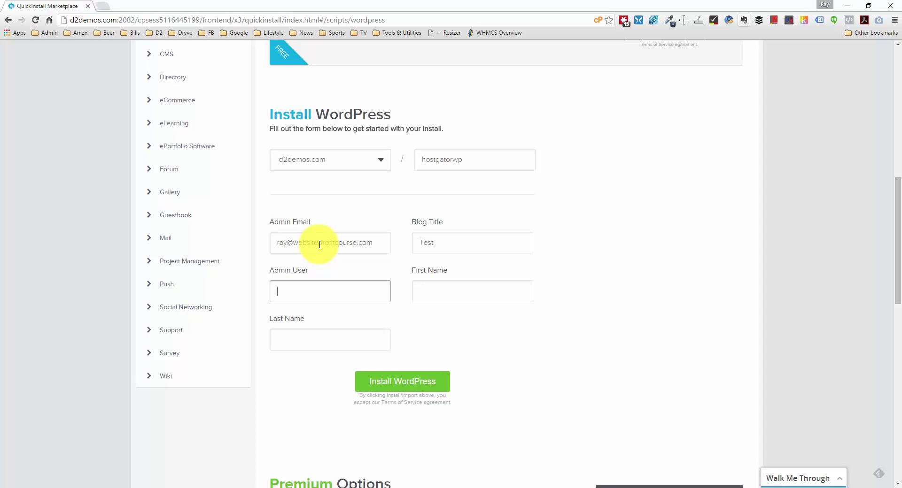
type("Te")
key("BackSpace")
key("BackSpace")
type("raymond")
Enter the admin's first and last name and submit the WordPress install.
key("Tab")
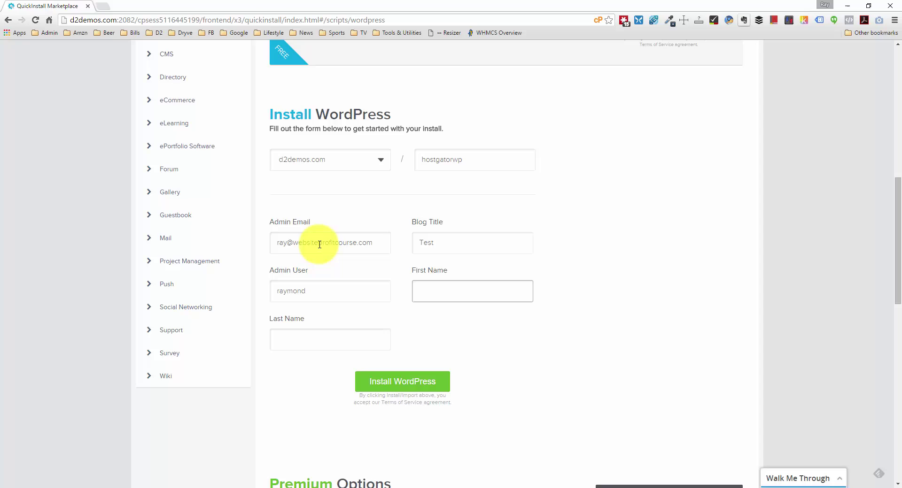
type("Ray")
key("Tab")
type("D")
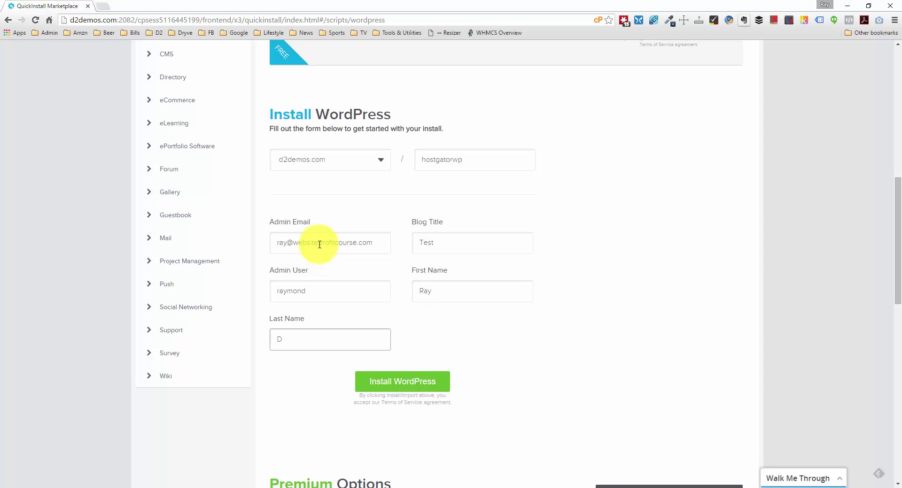
type("V")
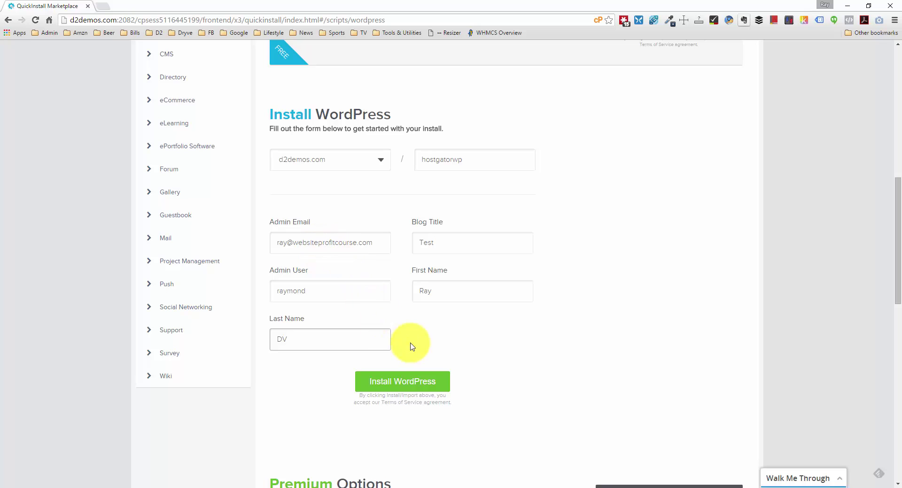
left_click(425, 385)
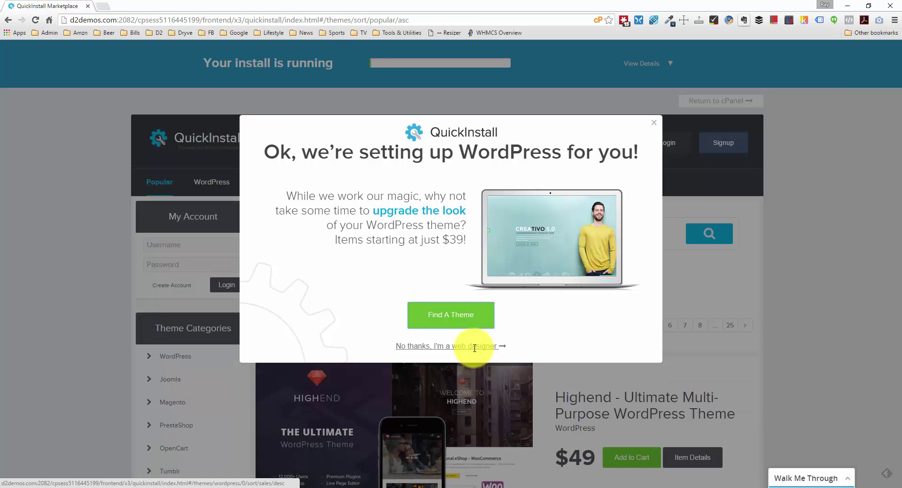
Skip the theme upsell, copy the admin password from the credentials, and open wp-admin in a new tab.
left_click(475, 347)
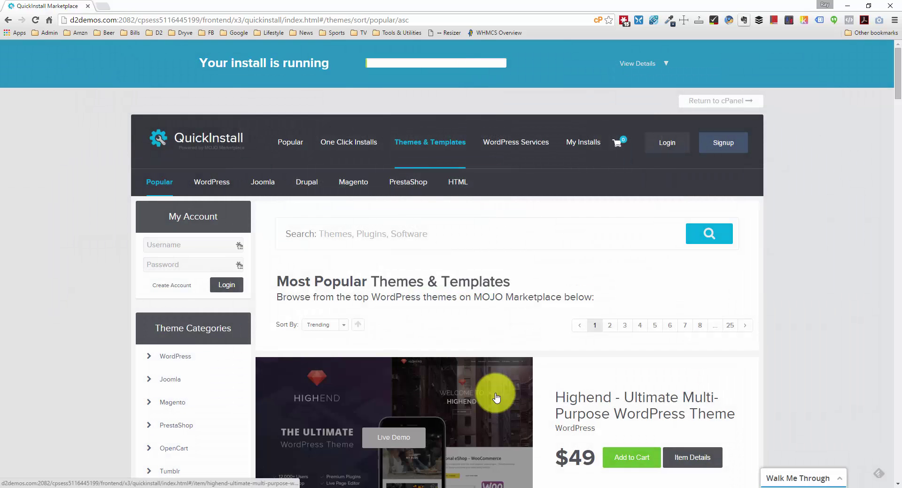
scroll(496, 398, "down", 10)
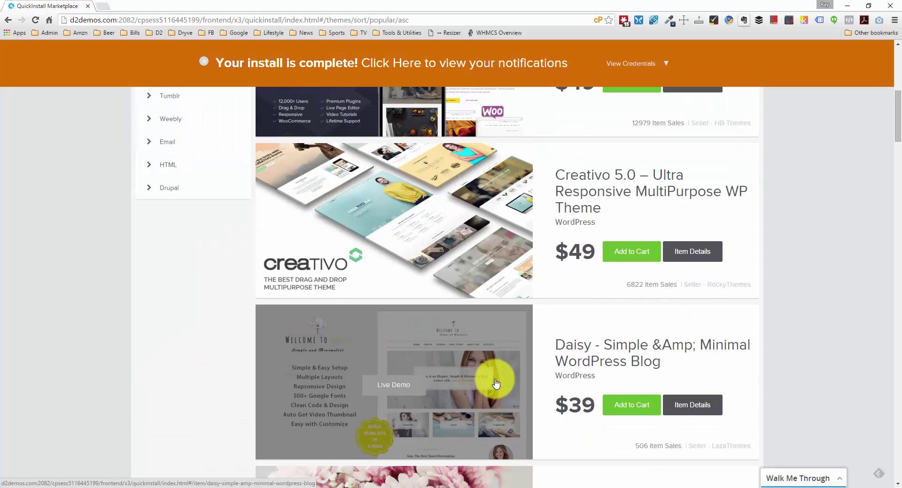
scroll(497, 384, "down", 15)
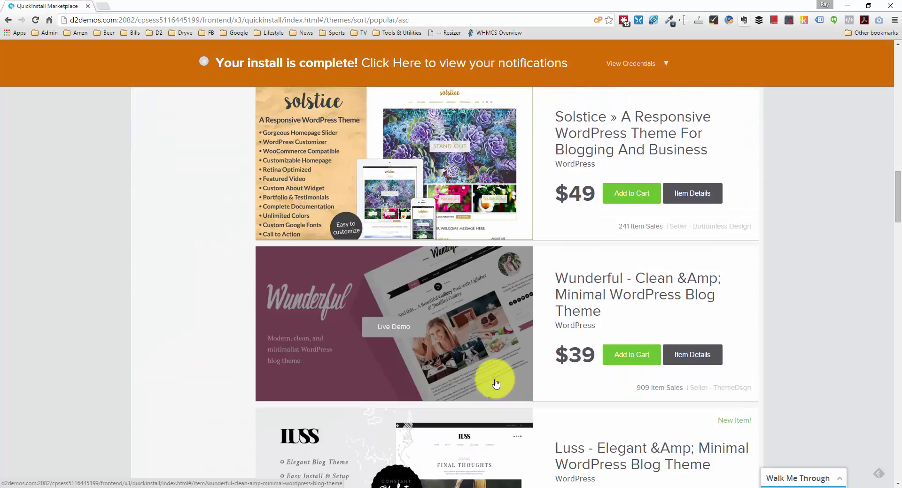
scroll(496, 384, "up", 15)
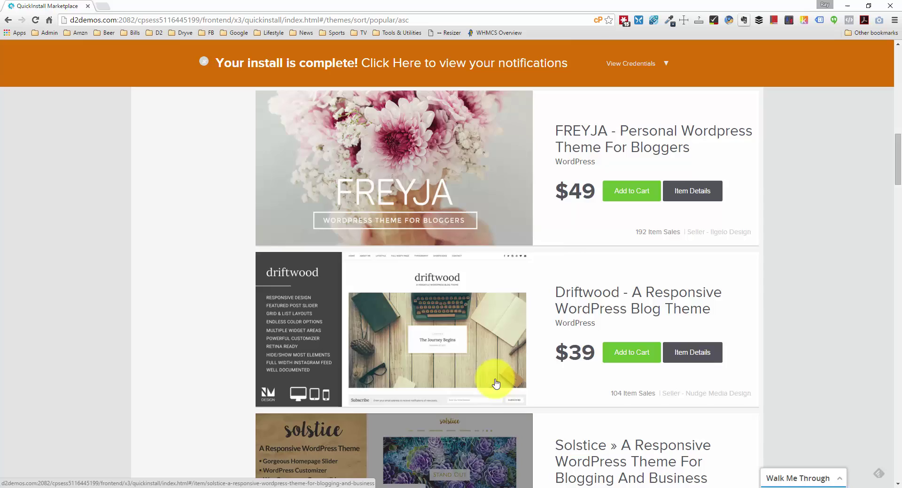
scroll(496, 384, "up", 10)
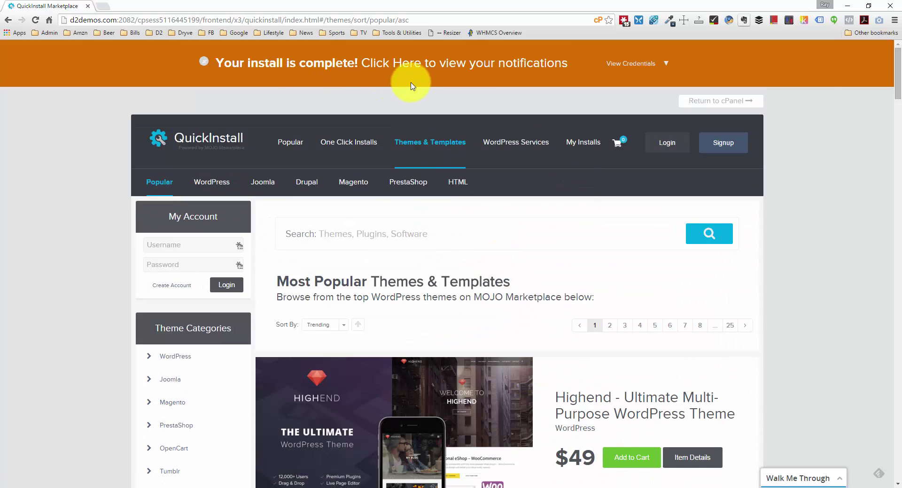
left_click(666, 66)
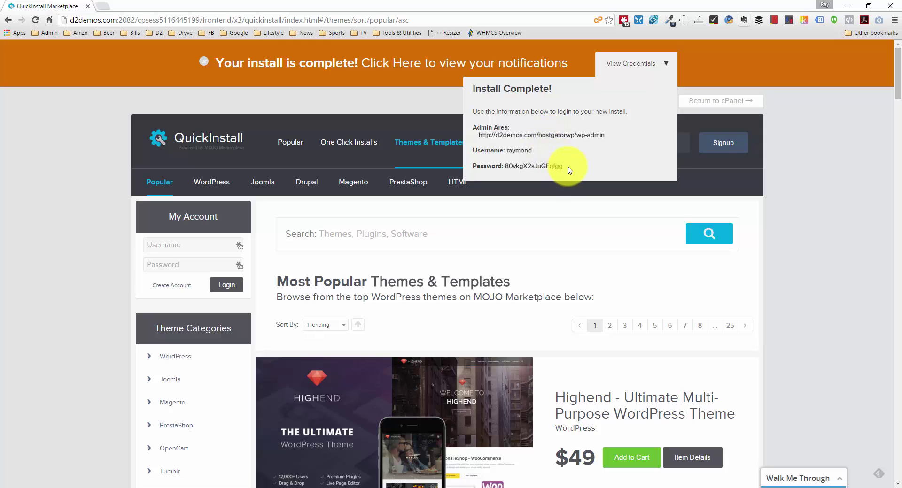
left_click_drag(563, 168, 505, 168)
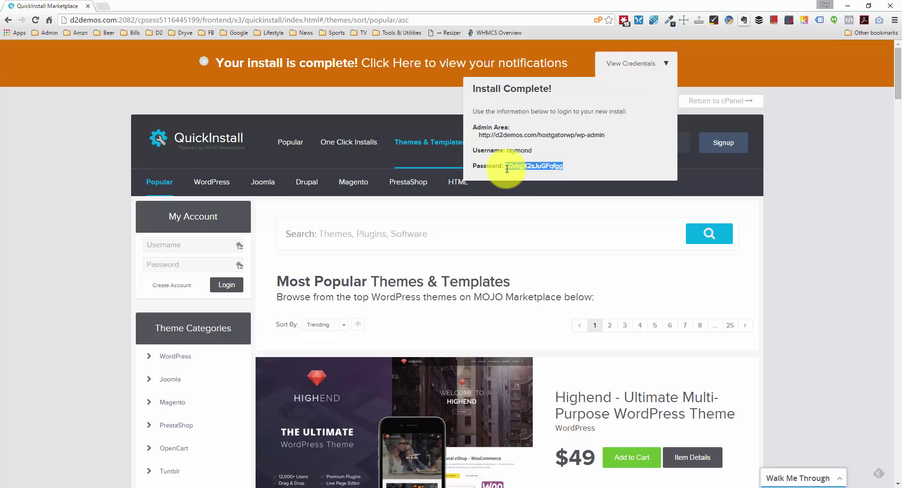
middle_click(532, 136)
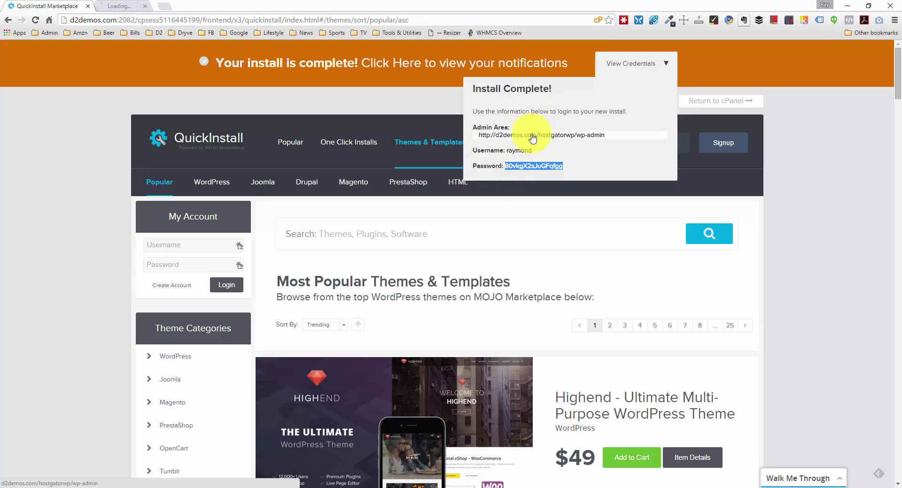
Log in on the wp-login page with the admin username and the copied password.
left_click(123, 6)
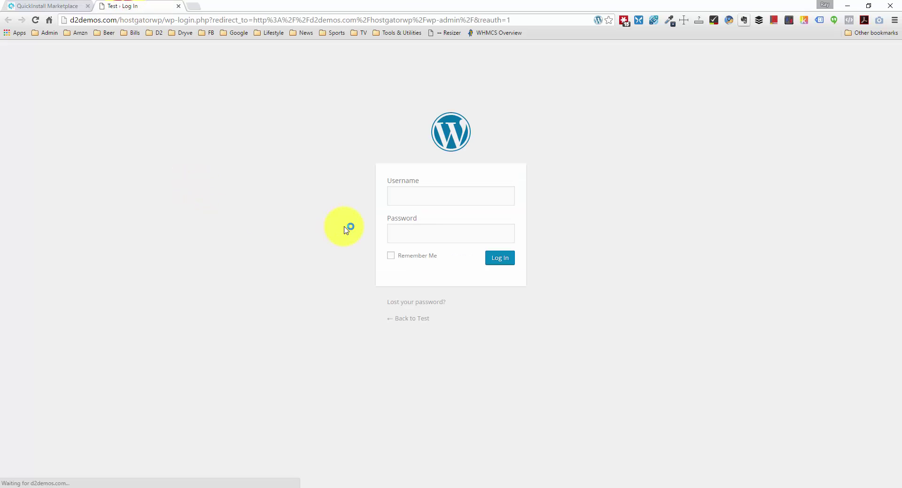
double_click(455, 196)
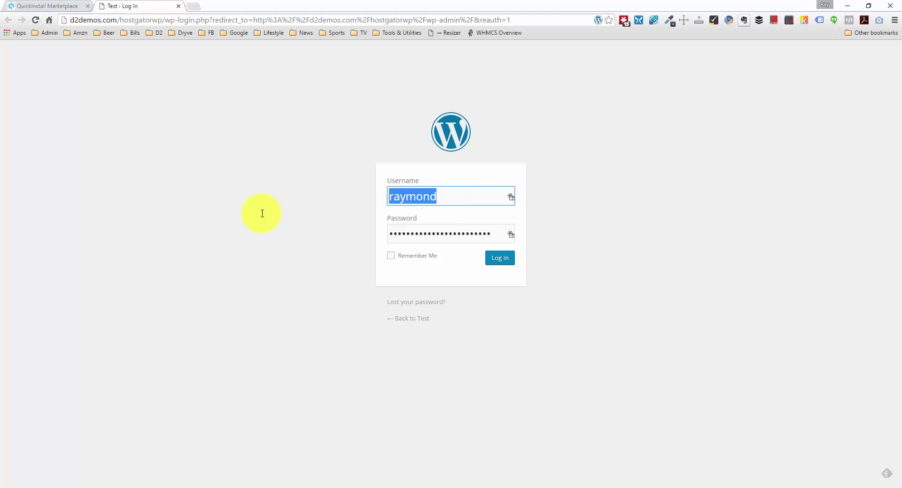
type("raymond")
key("Tab")
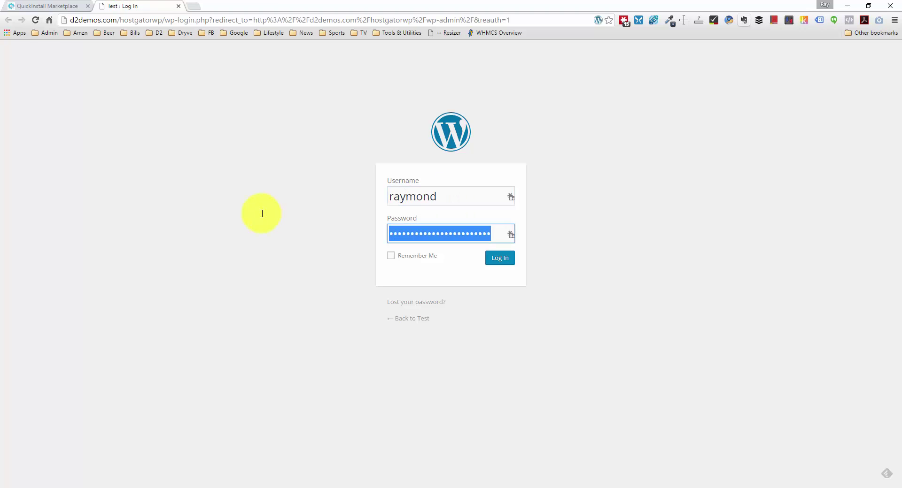
key("ctrl+v")
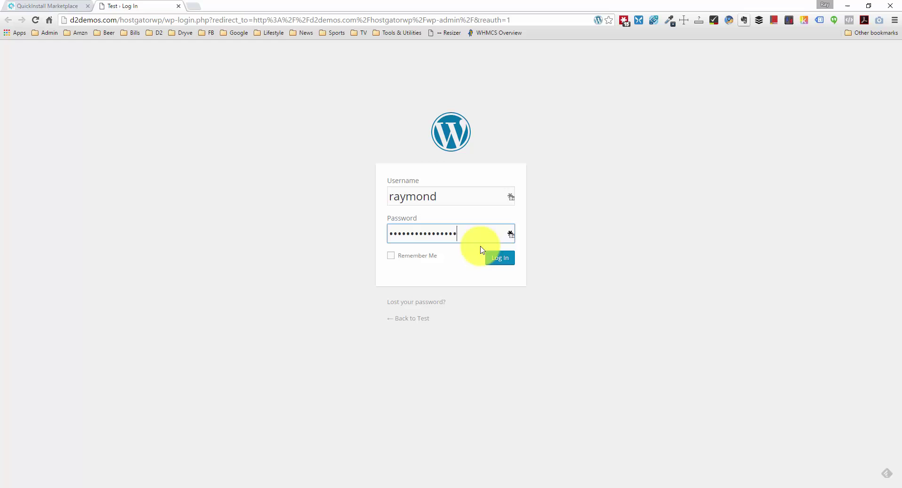
left_click(494, 261)
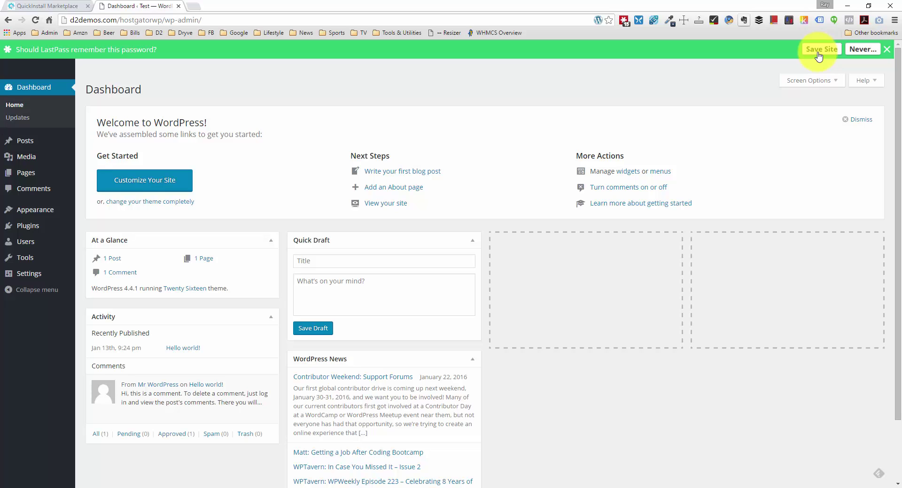
left_click(818, 49)
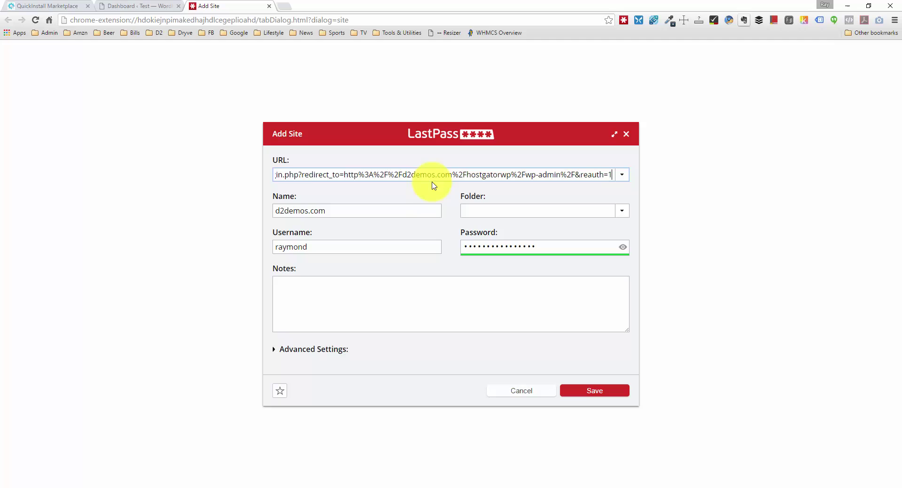
left_click(361, 176)
left_click_drag(362, 176, 181, 171)
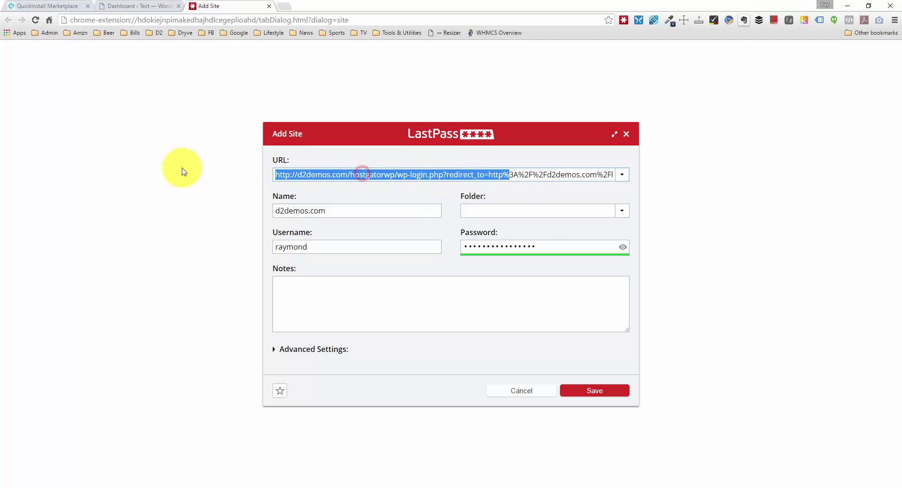
left_click(369, 175)
left_click_drag(391, 176, 899, 174)
key("BackSpace")
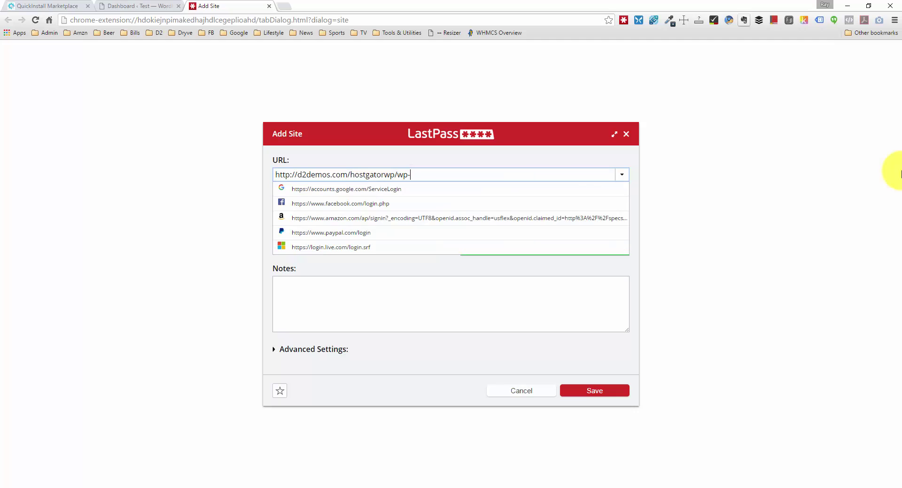
type("admin")
left_click(699, 146)
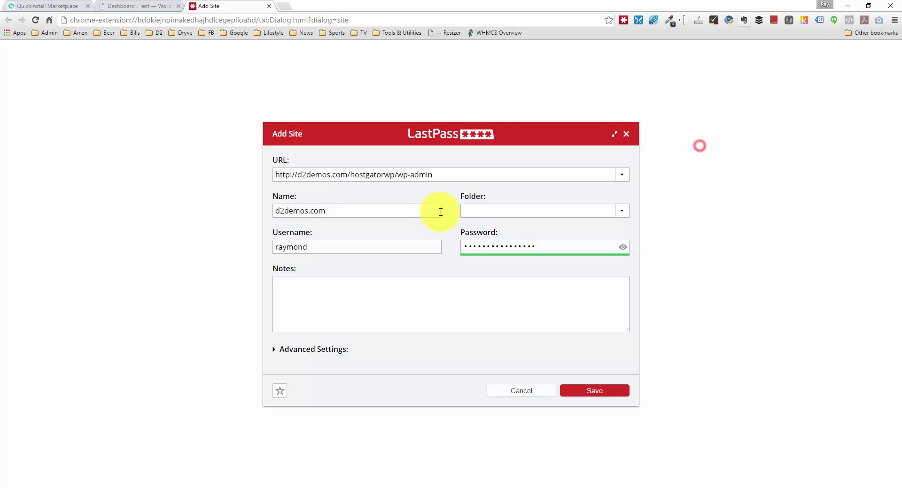
Name the LastPass entry d2demos.com/hostgatorwp/wp-admin and save it.
left_click(361, 212)
type("/hostgatorwp")
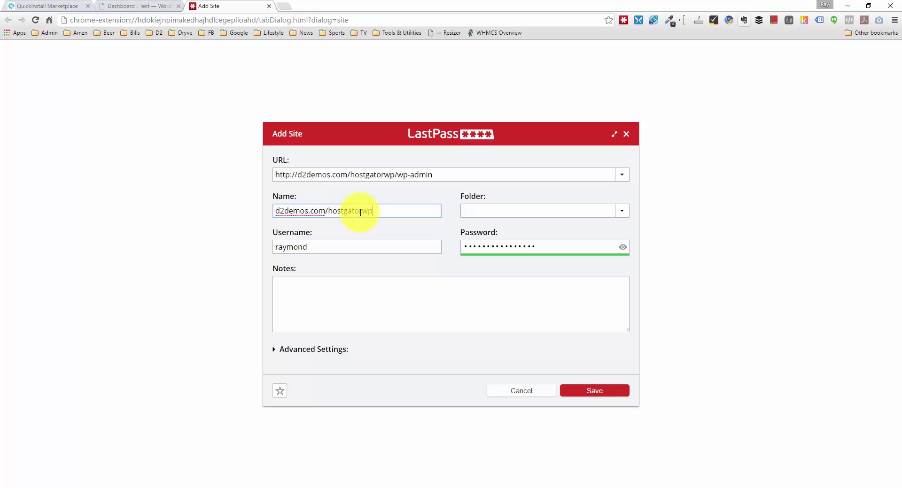
type("/wp-admin")
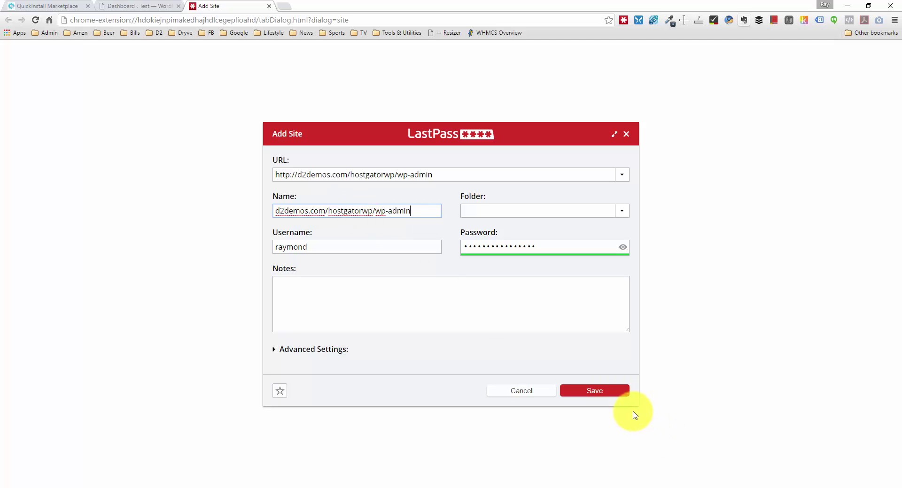
left_click(623, 394)
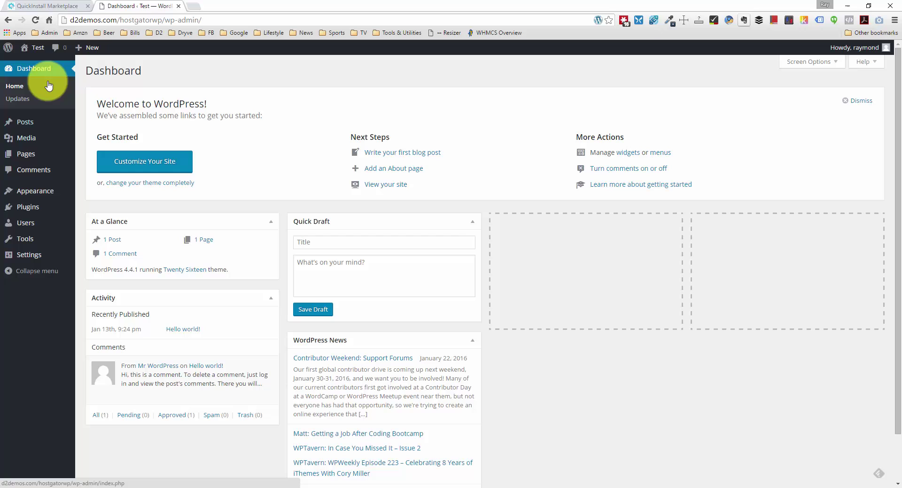
Open the Test site's front end in a new tab and look over the Hello world! post.
middle_click(34, 56)
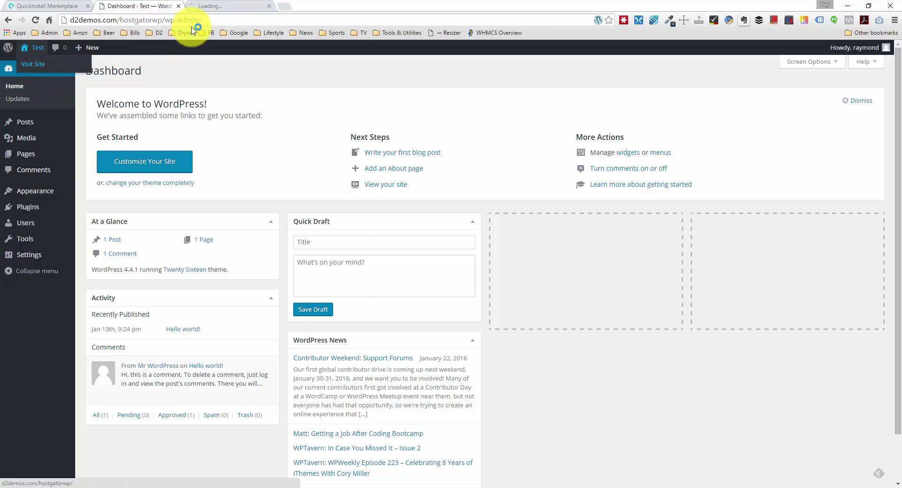
left_click(219, 6)
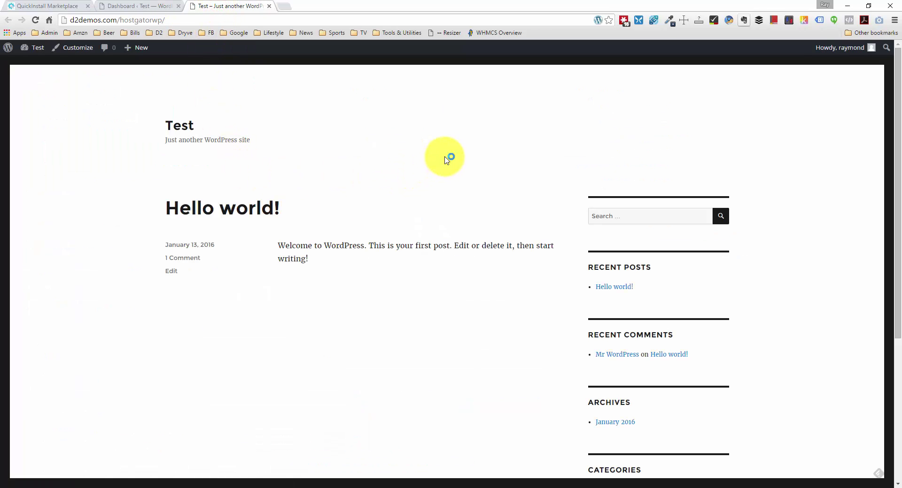
scroll(364, 218, "down", 3)
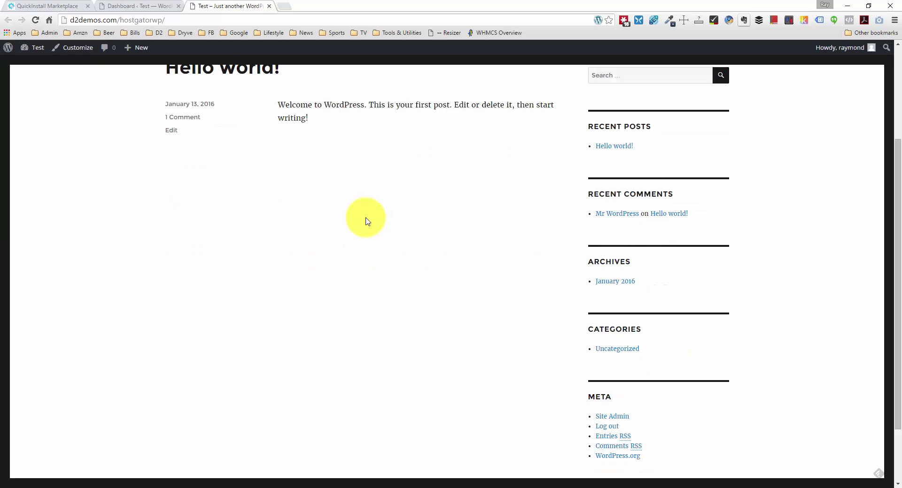
scroll(367, 221, "up", 3)
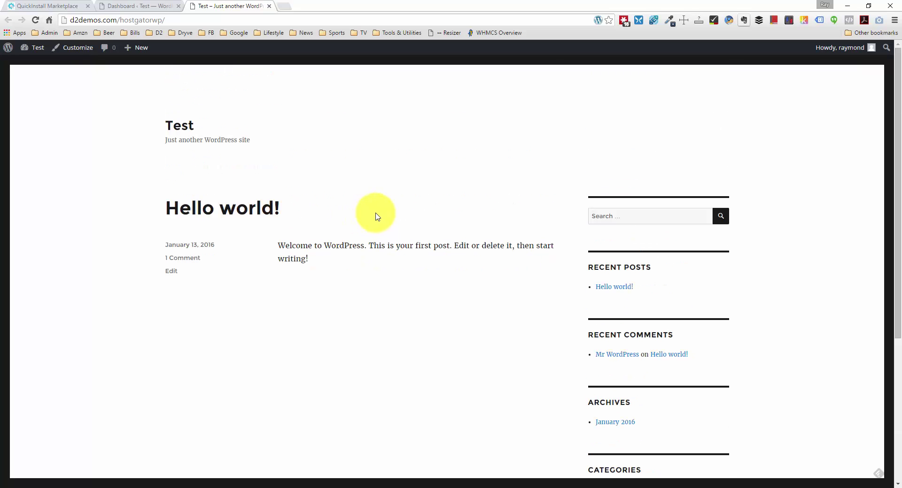
Confirm Twenty Sixteen is the active theme under Appearance > Themes, then return to the Dashboard.
left_click(131, 6)
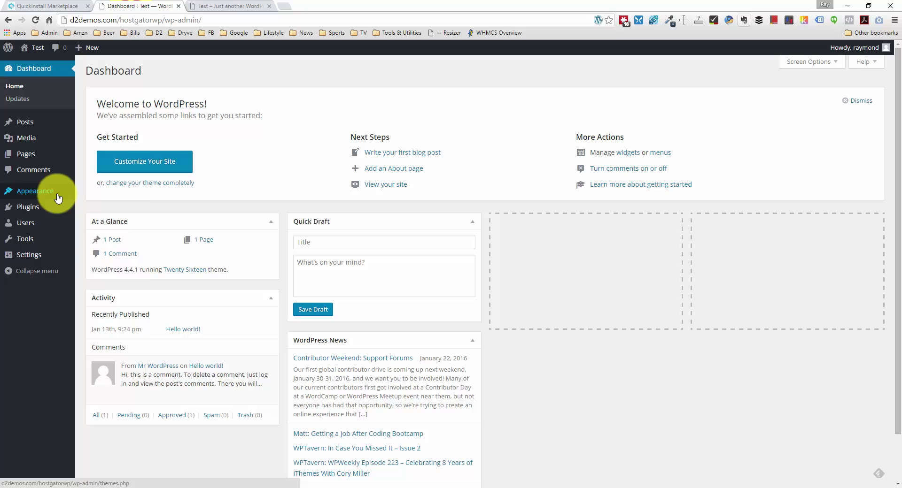
mouse_move(59, 198)
left_click(91, 193)
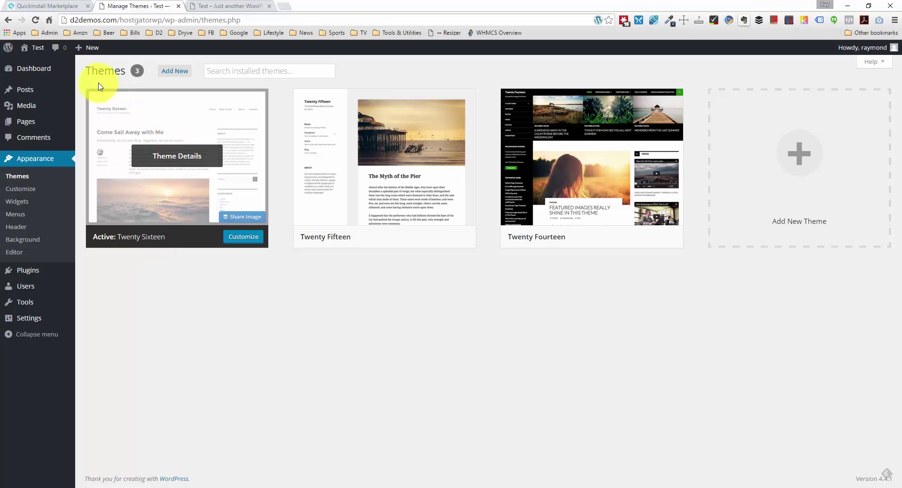
left_click(45, 70)
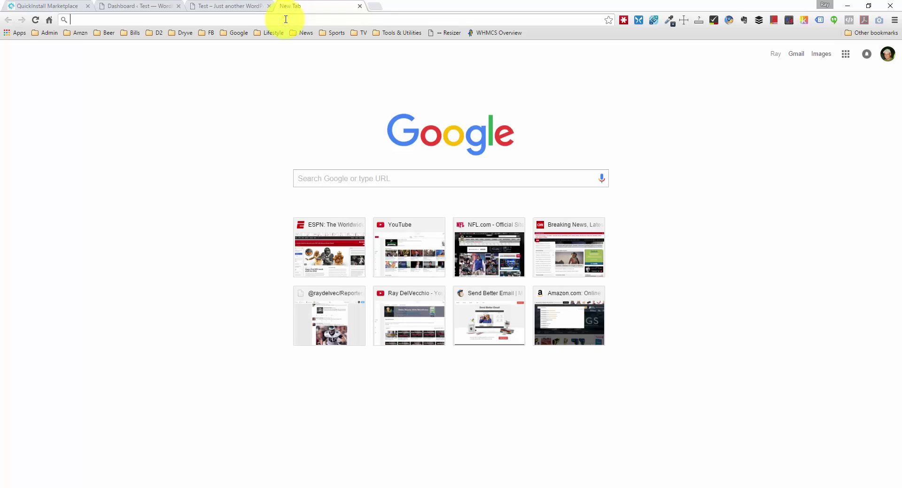
type("hostgator.com")
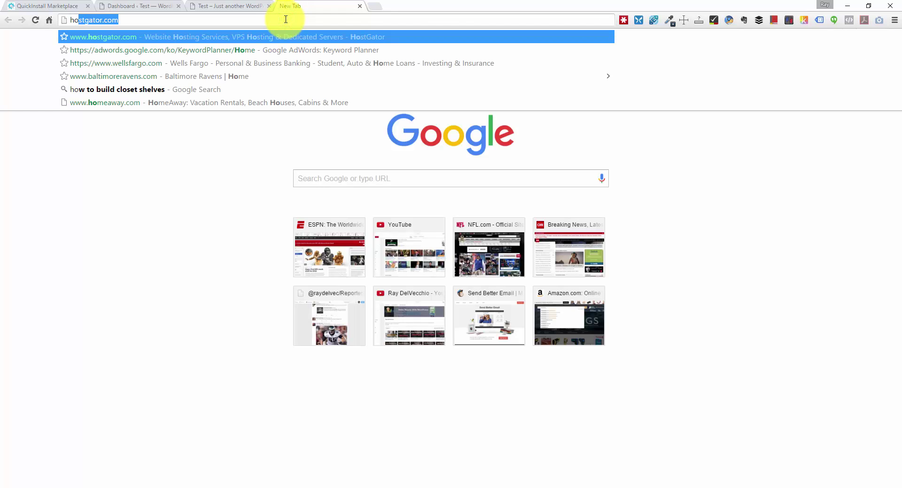
key("Return")
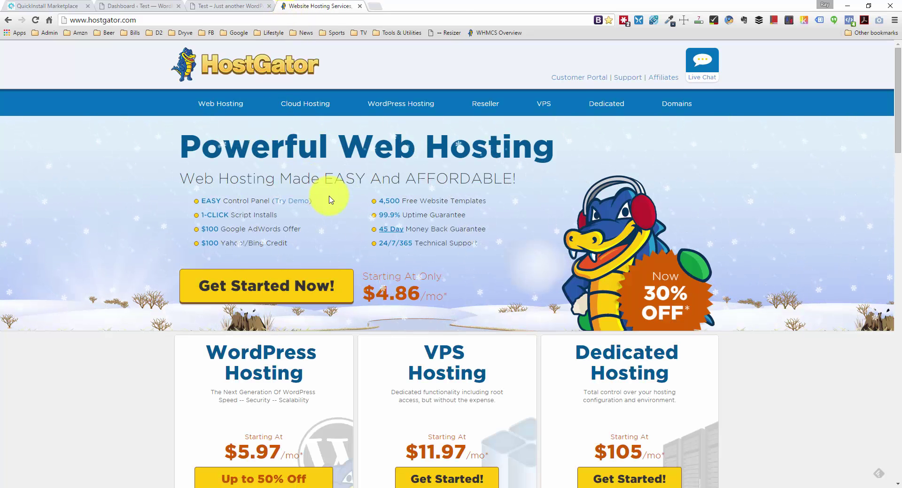
scroll(329, 197, "down", 3)
scroll(329, 193, "down", 3)
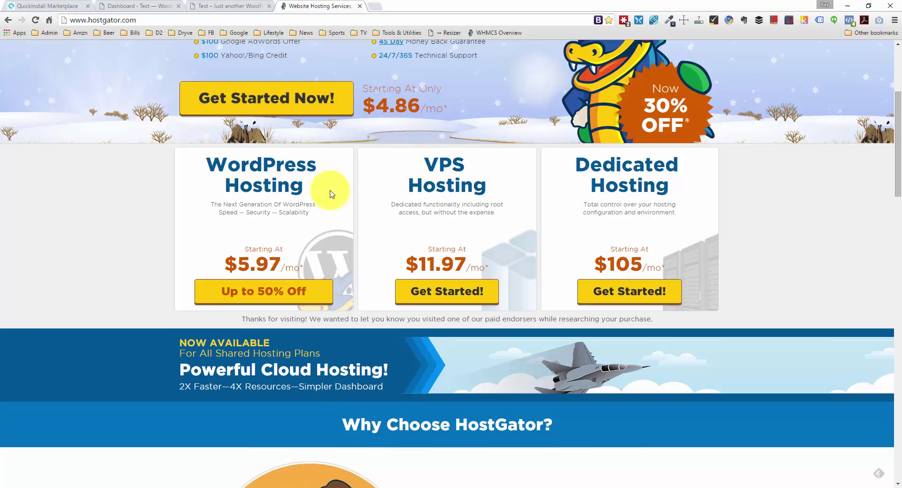
scroll(334, 206, "down", 3)
scroll(339, 215, "up", 9)
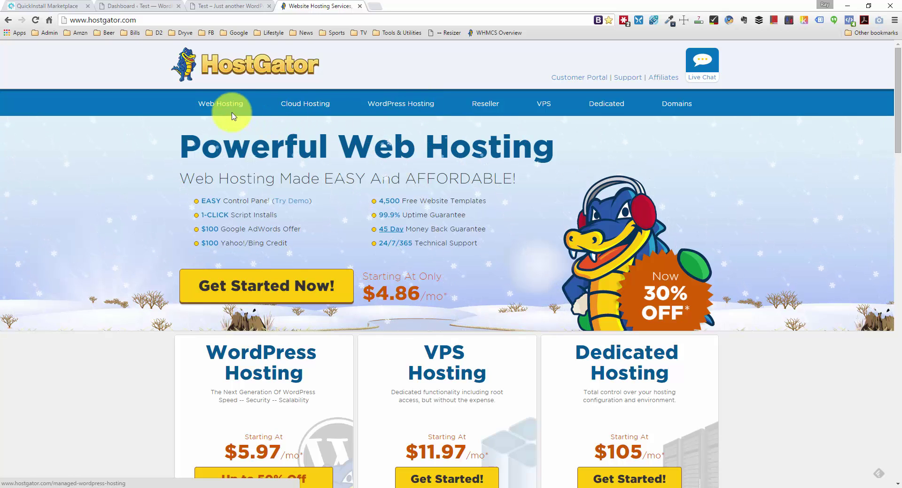
Go to Web Hosting and view the Hatchling $4.86, Baby $6.96 and Business $10.46 plans.
left_click(217, 106)
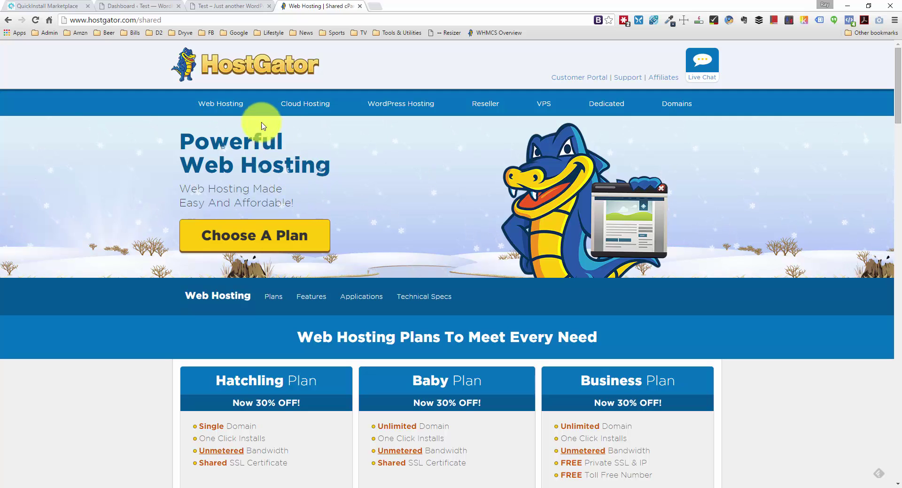
scroll(269, 133, "down", 5)
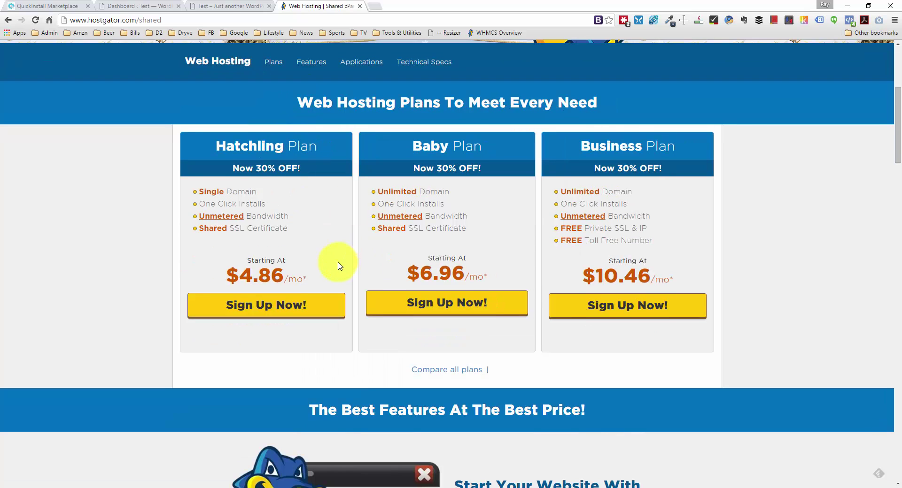
scroll(339, 268, "down", 1)
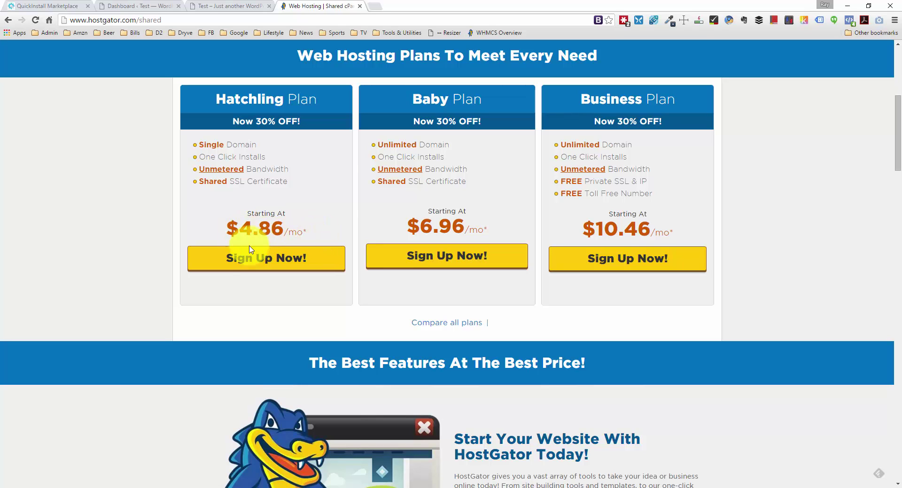
scroll(192, 262, "up", 1)
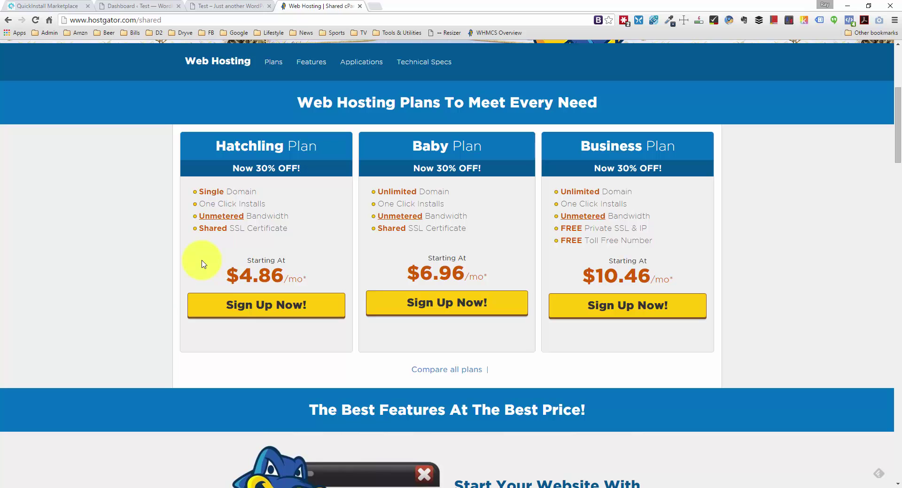
Sign up for the Hatchling plan and begin the domain entry on the order form.
left_click(251, 310)
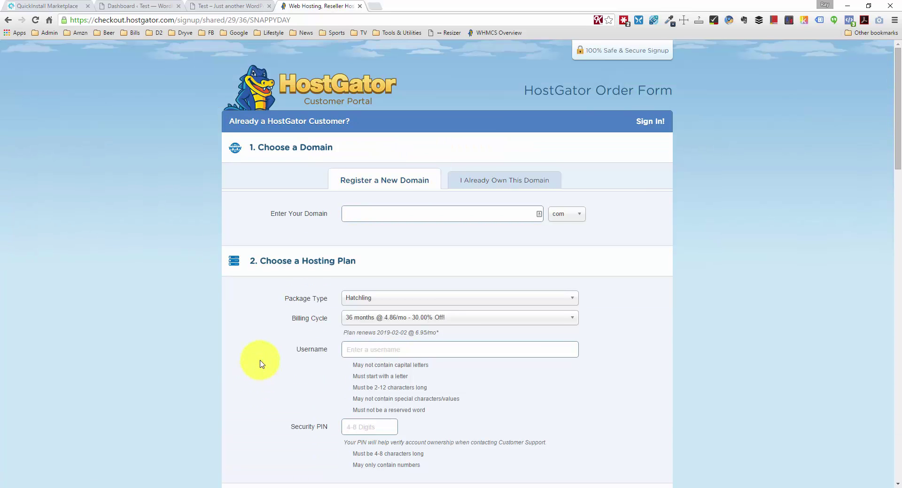
left_click(396, 211)
scroll(396, 217, "down", 1)
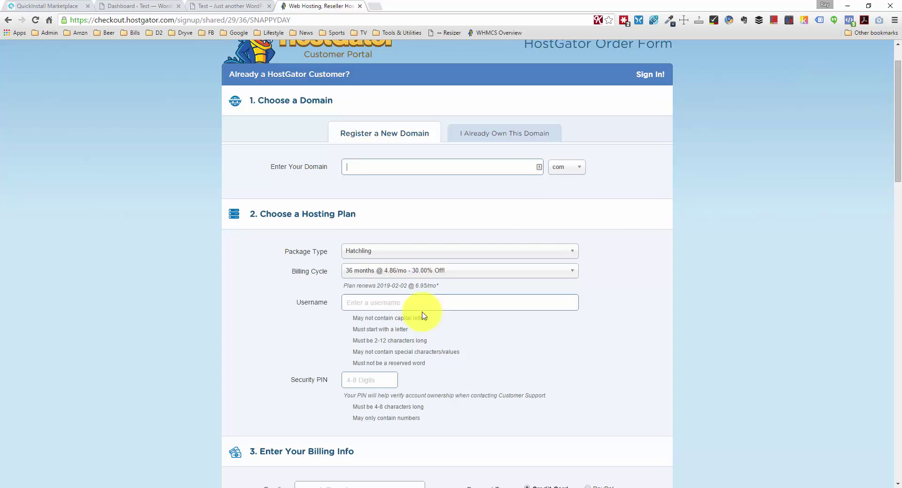
left_click_drag(897, 118, 897, 425)
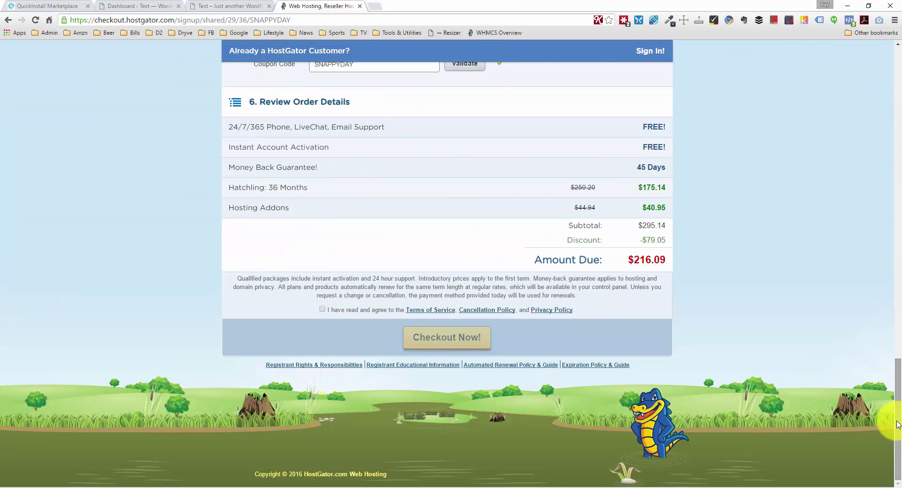
Check the 36-month total with coupon SNAPPYDAY, $216.09 due, then return to the form's top.
left_click(635, 258)
left_click(672, 256)
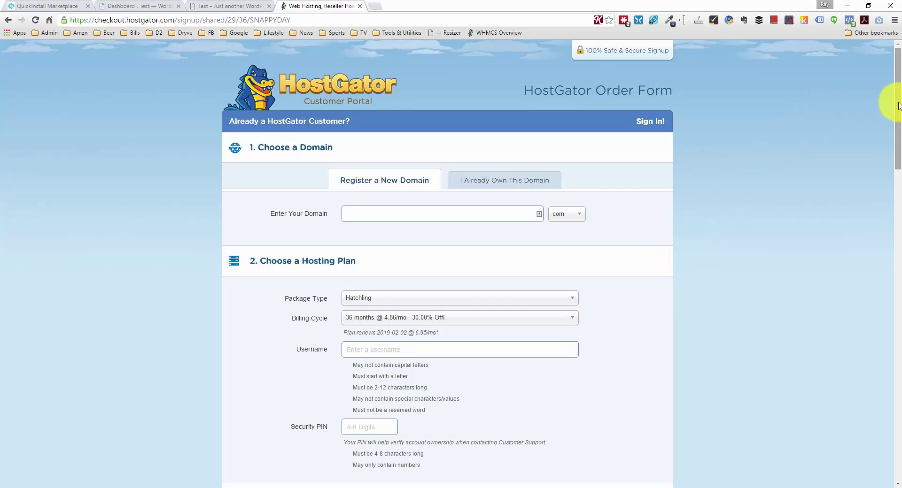
left_click_drag(896, 102, 869, 412)
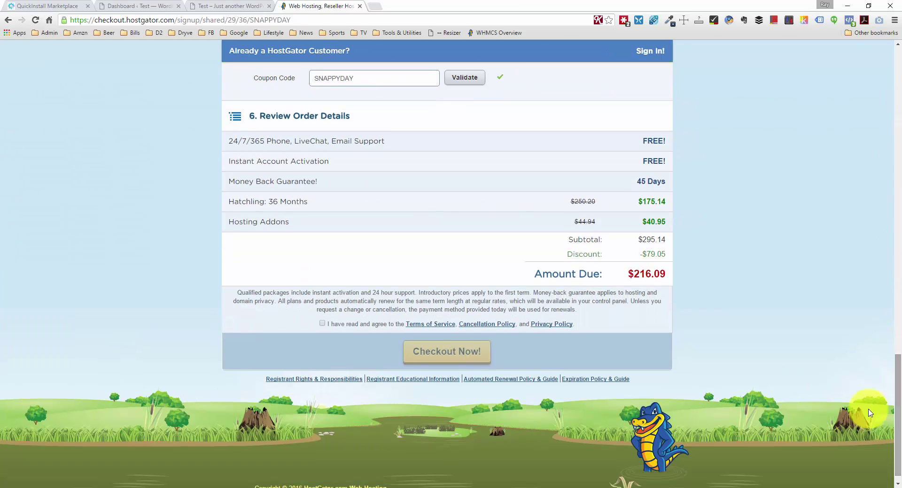
double_click(632, 275)
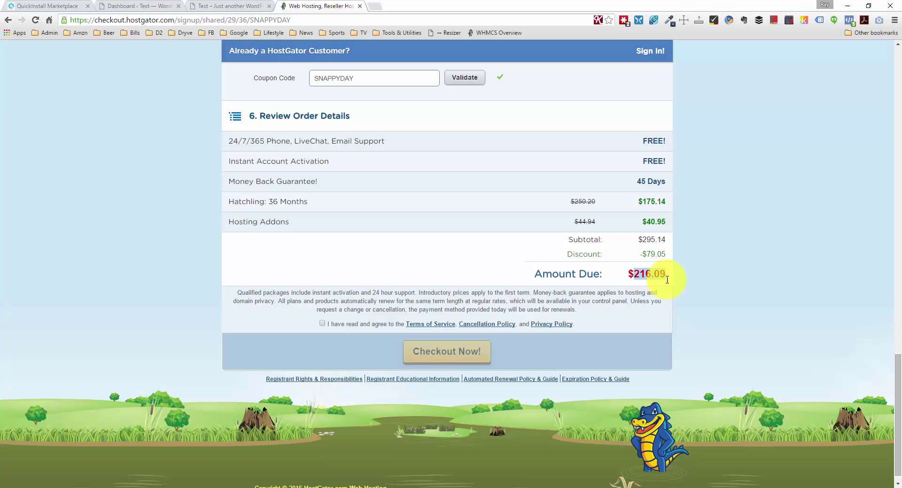
left_click(666, 280)
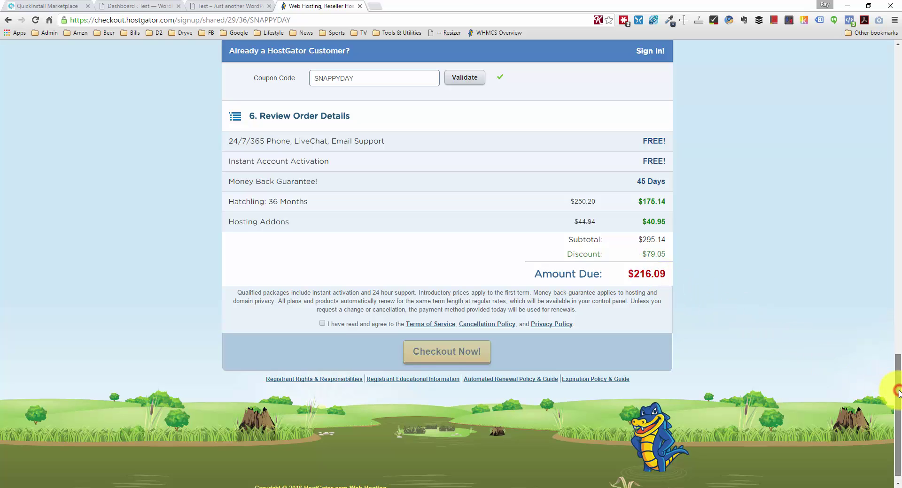
left_click_drag(896, 376, 865, 97)
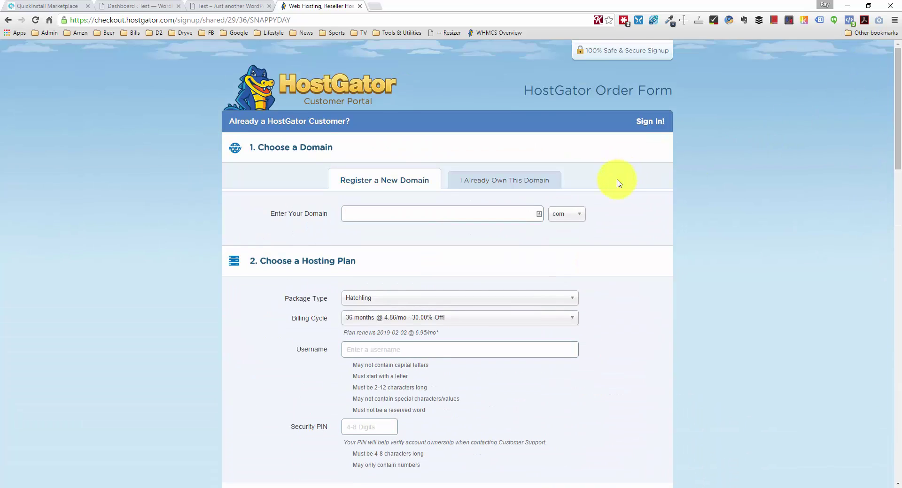
Change the billing cycle from 36 months to 1 month @ 8.76/mo.
scroll(451, 263, "down", 1)
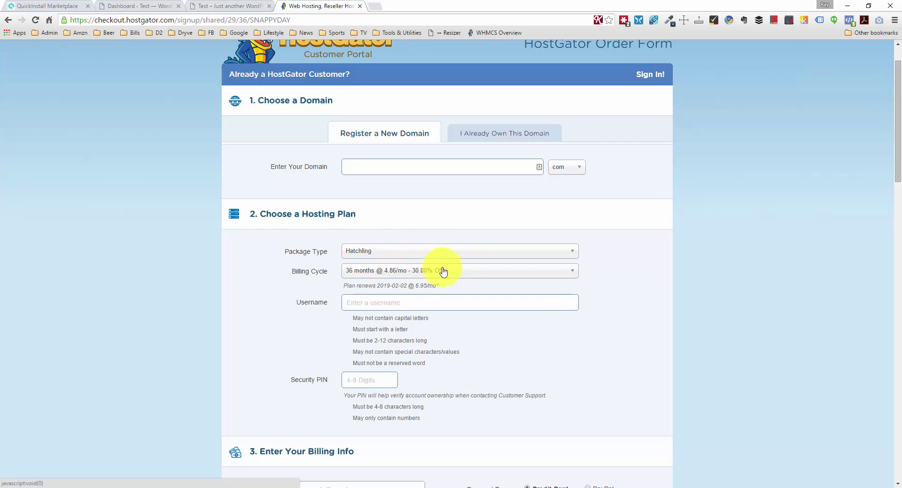
left_click(494, 273)
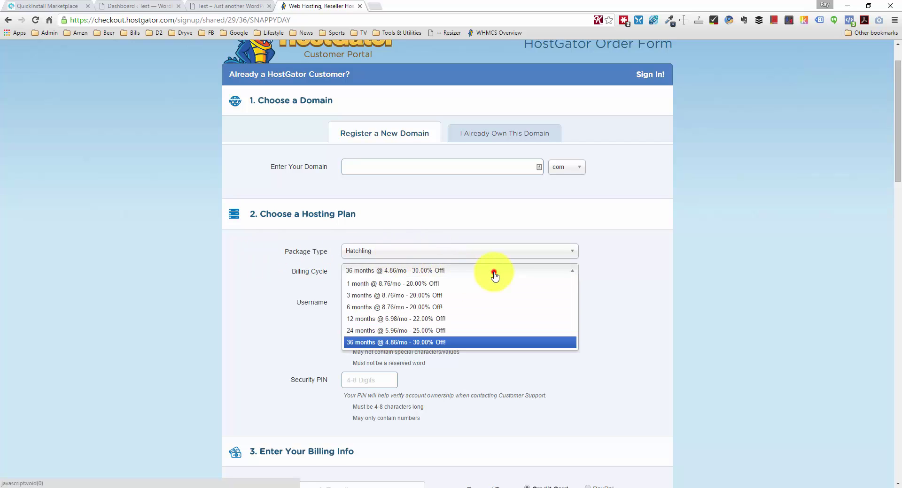
left_click(448, 285)
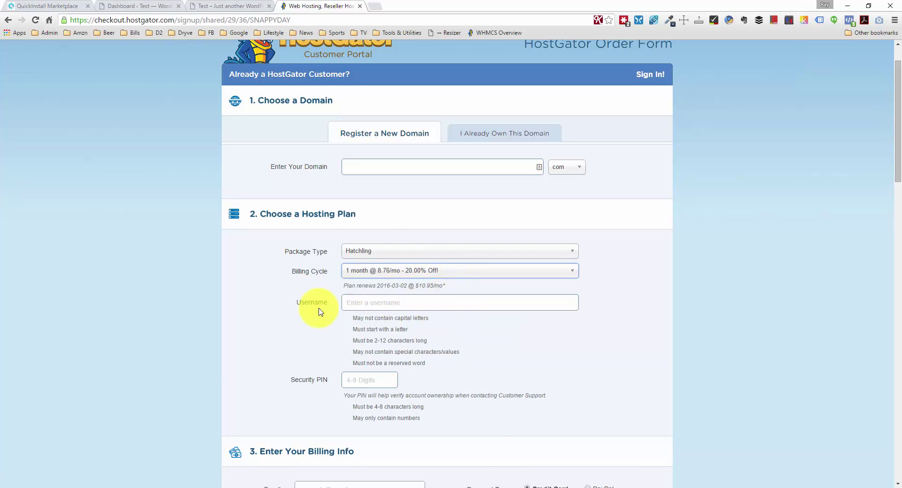
Look over the Username, PIN and billing email fields, leaving Credit Card as the payment type.
scroll(316, 310, "down", 2)
left_click(363, 209)
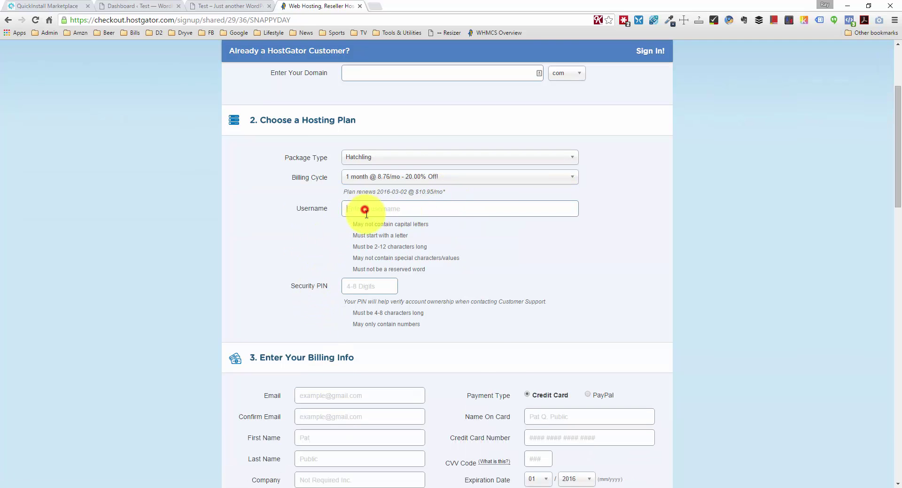
left_click(373, 287)
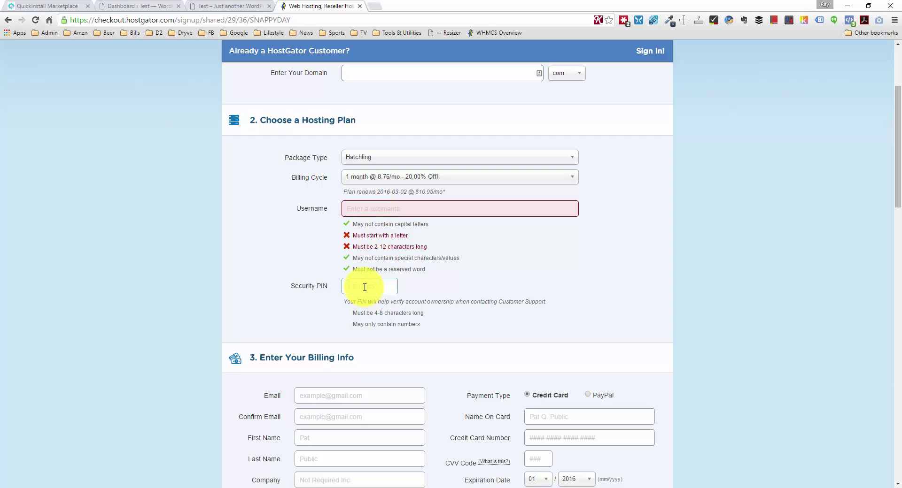
scroll(370, 290, "down", 2)
scroll(368, 293, "down", 1)
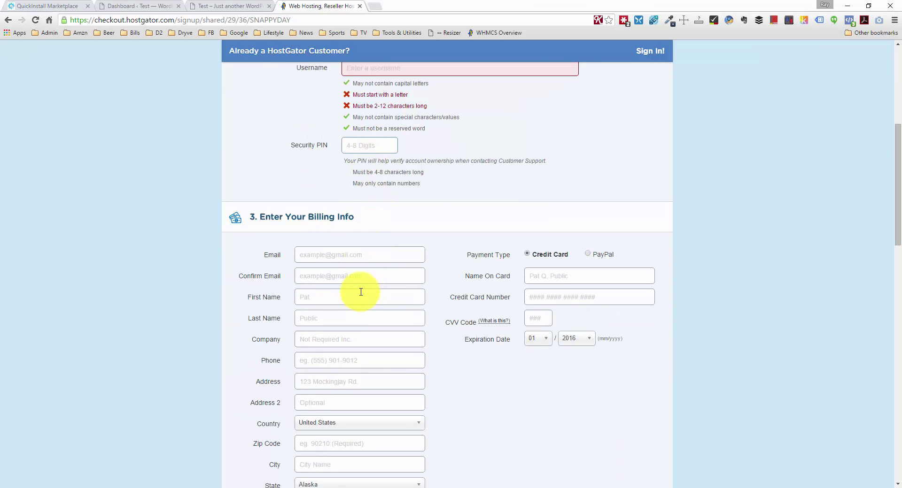
left_click(359, 258)
scroll(422, 272, "down", 1)
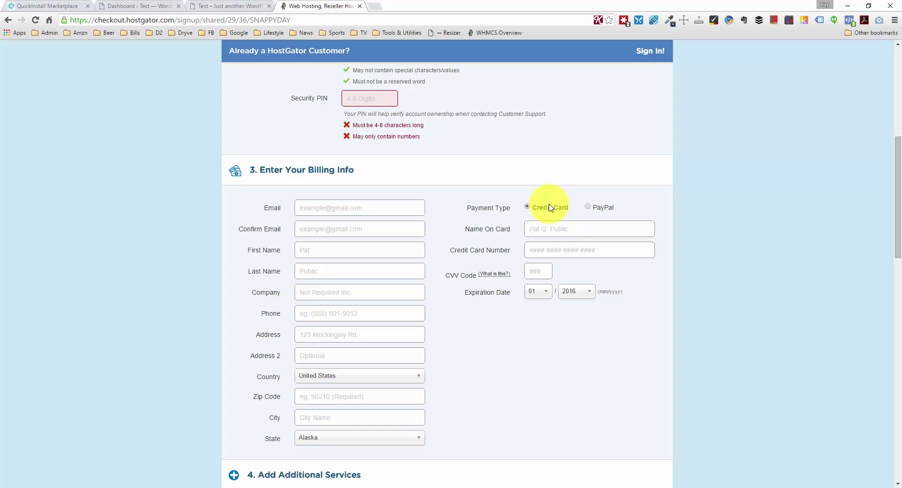
left_click(604, 211)
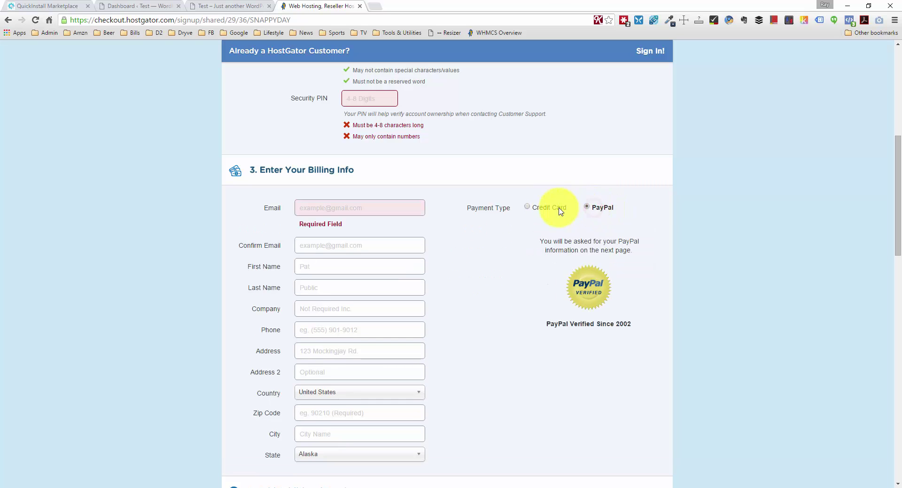
left_click(528, 207)
scroll(528, 243, "down", 6)
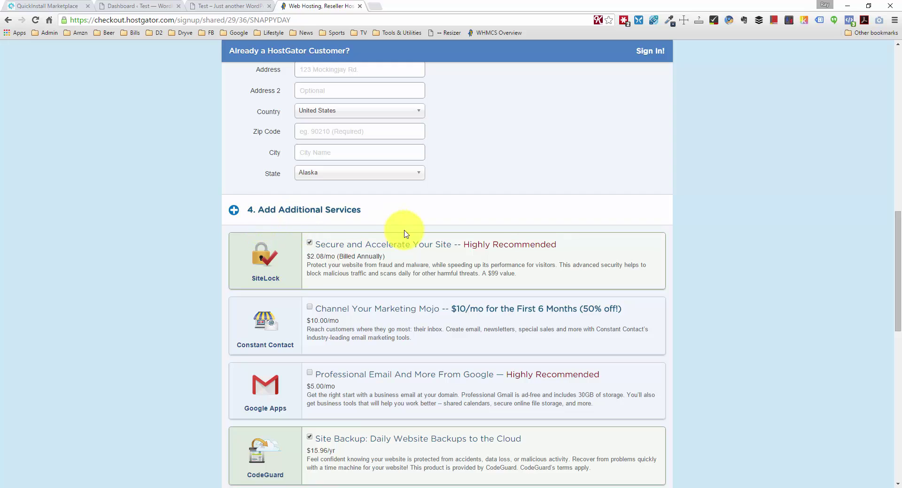
Uncheck SiteLock and CodeGuard Site Backup, leaving Hatchling 1 Month at $8.76 due.
scroll(380, 229, "down", 1)
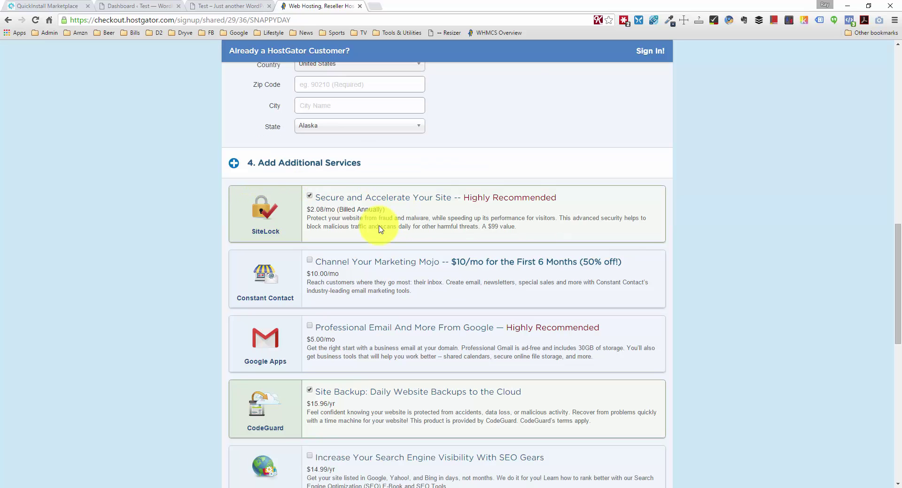
left_click(309, 195)
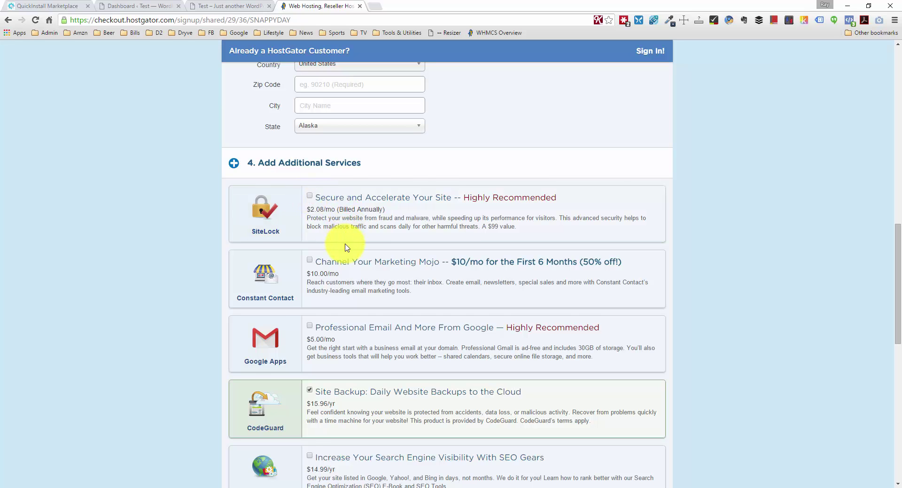
scroll(344, 249, "down", 1)
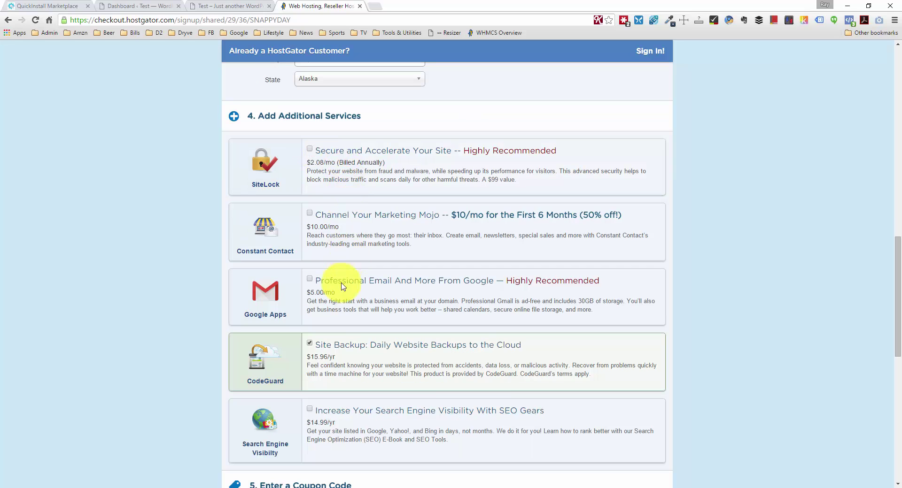
left_click(309, 343)
scroll(394, 301, "down", 3)
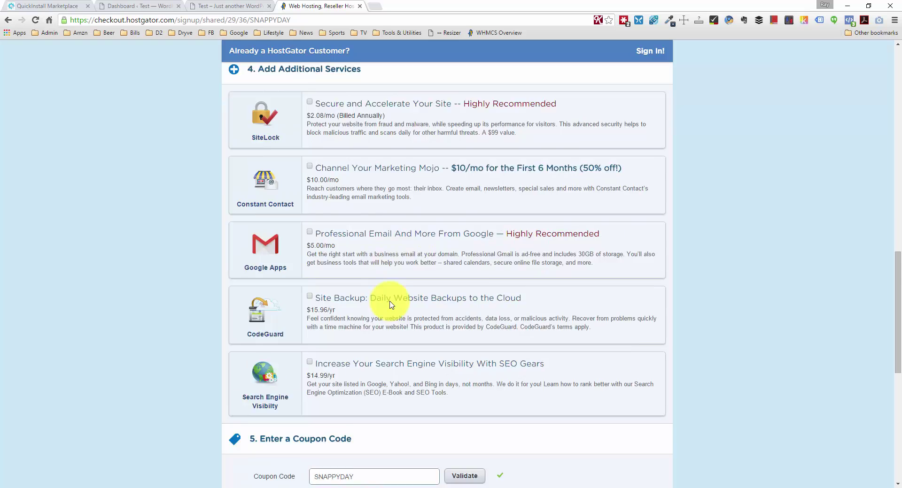
scroll(389, 329, "down", 1)
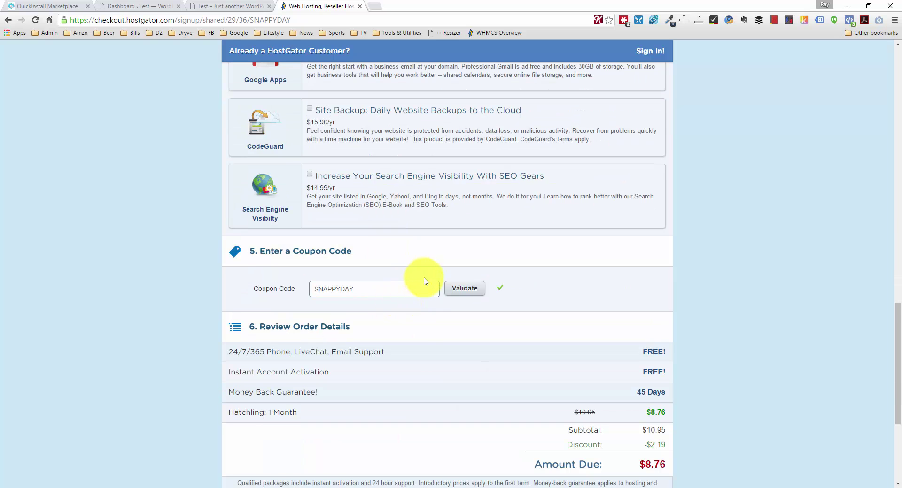
scroll(422, 278, "down", 2)
scroll(418, 263, "up", 7)
scroll(419, 254, "down", 9)
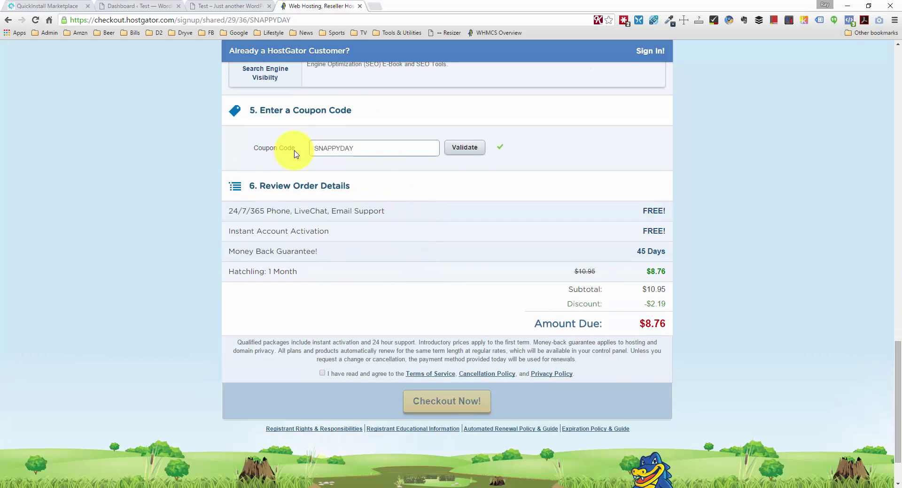
Replace the SNAPPYDAY coupon code with 1WPHOSTING.
left_click(312, 149)
left_click_drag(313, 148, 388, 146)
left_click(388, 146)
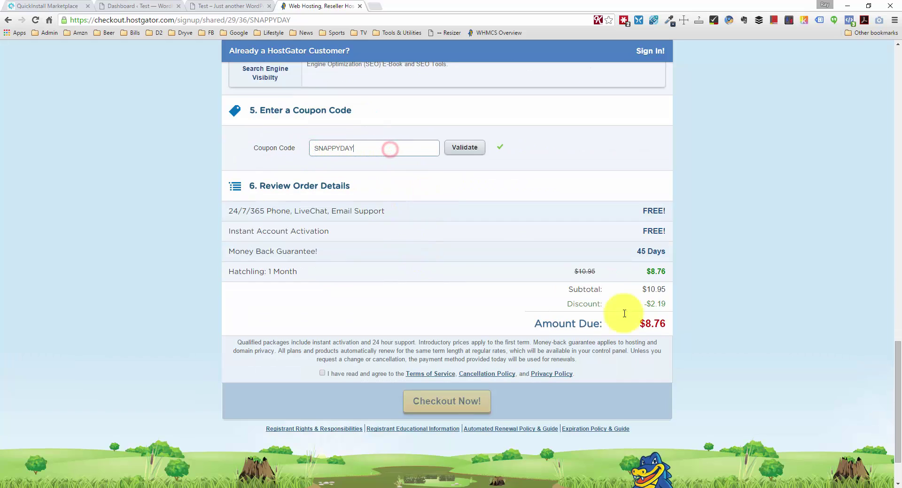
double_click(338, 142)
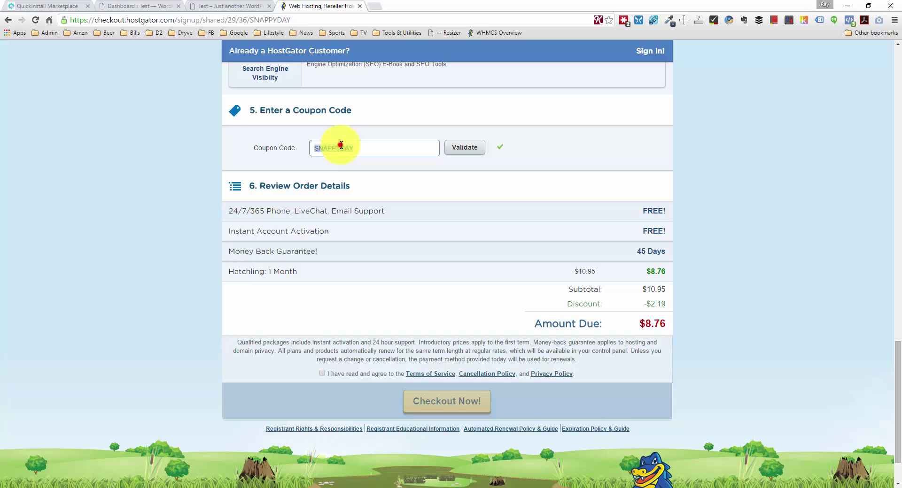
key("BackSpace")
type("1Wp")
key("BackSpace")
type("PHOSTING")
Validate coupon 1WPHOSTING to bring the amount due to $0.01, and agree to the terms.
left_click_drag(315, 149, 360, 149)
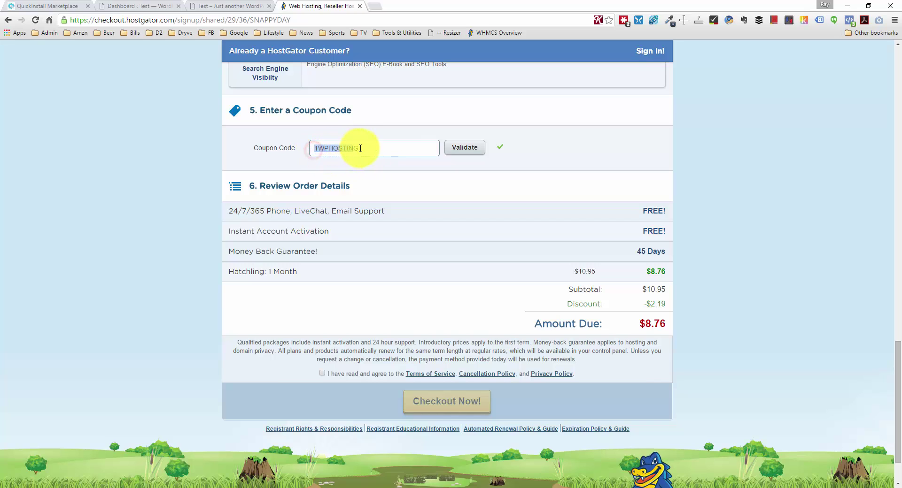
left_click(363, 148)
left_click(460, 147)
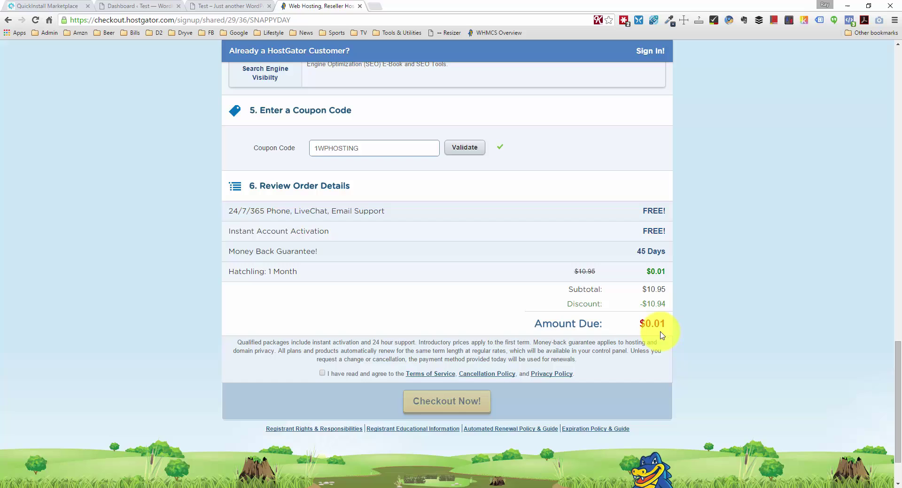
left_click(322, 374)
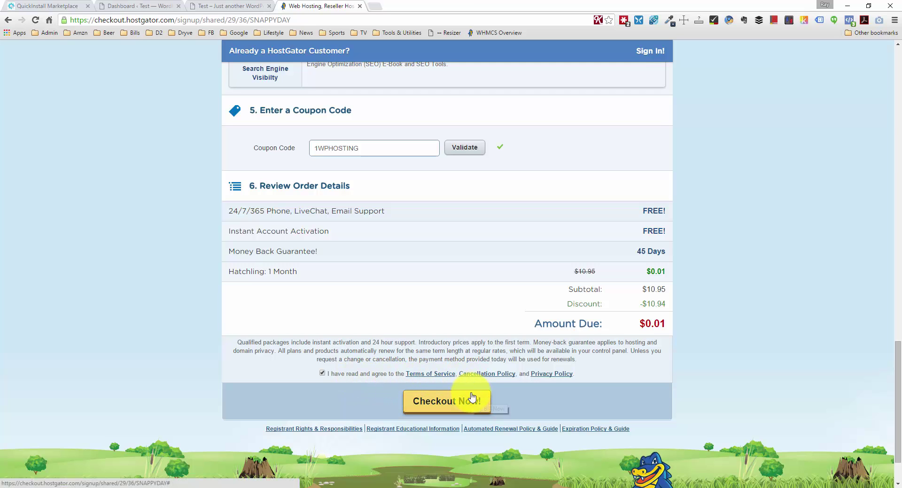
scroll(505, 347, "up", 7)
scroll(509, 313, "down", 8)
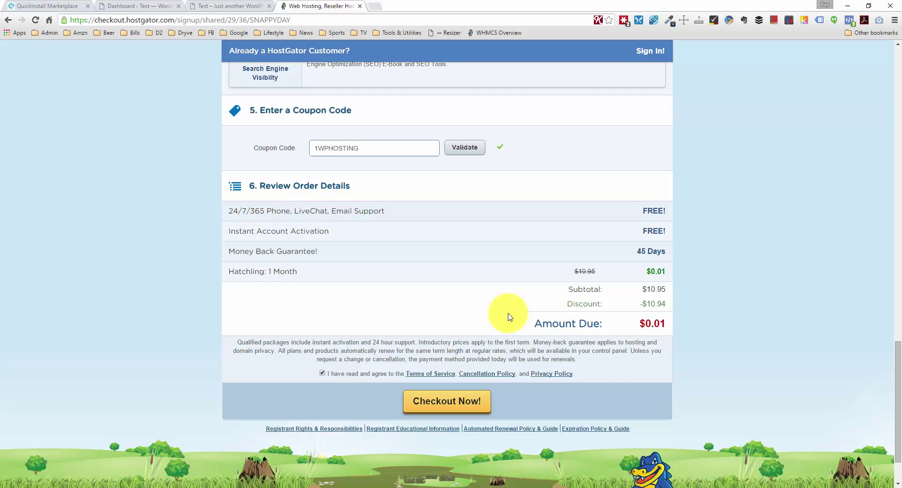